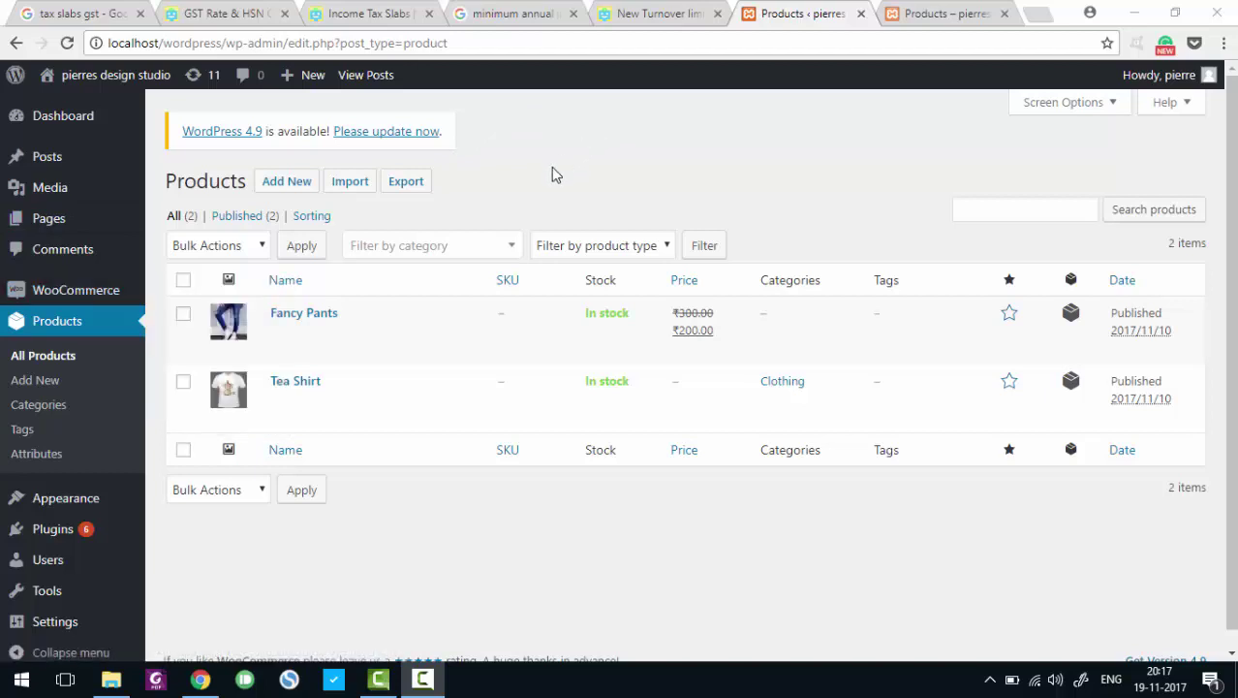
# - Go back to the ClearTax list of GST rates, search it for "clothin" and open the Men & Women Clothing chapter
pyautogui.moveTo(271, 310)
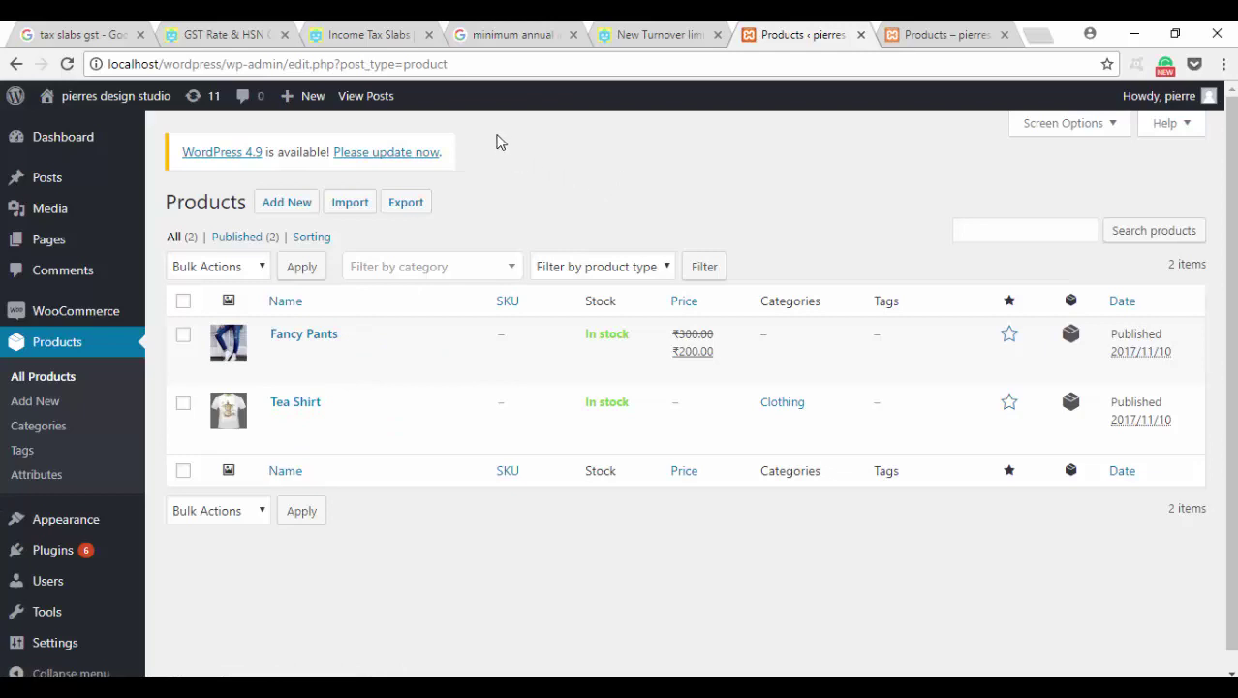
pyautogui.click(233, 34)
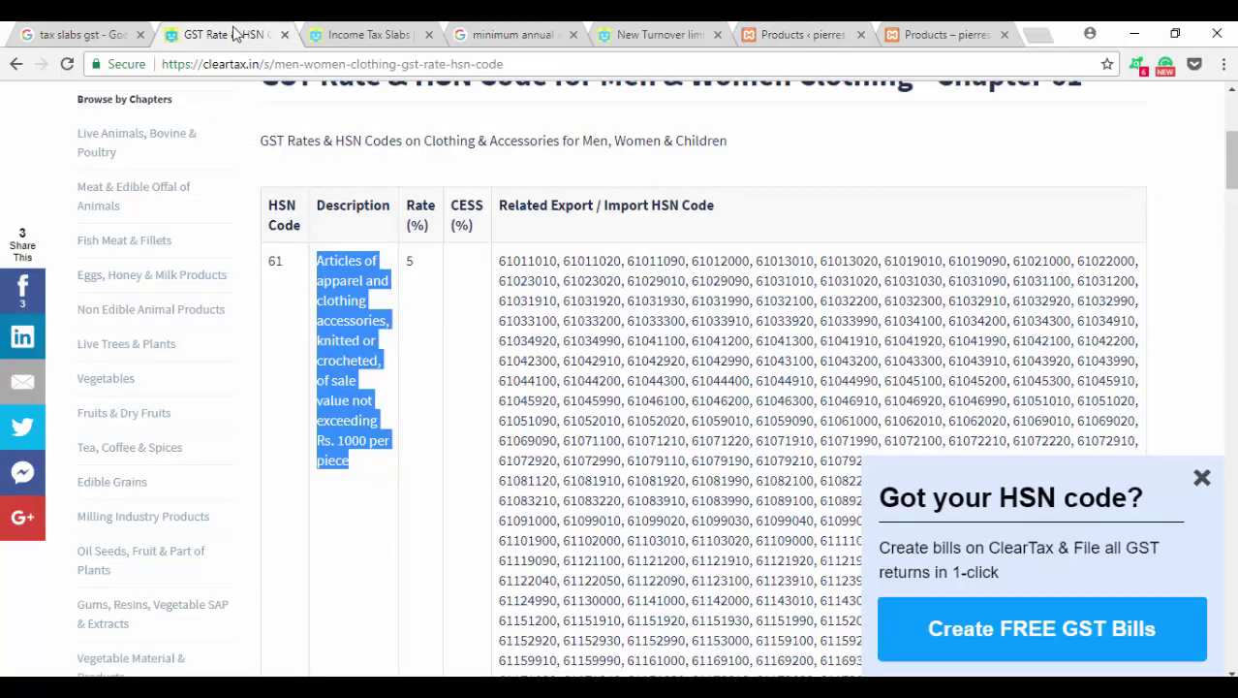
pyautogui.click(16, 64)
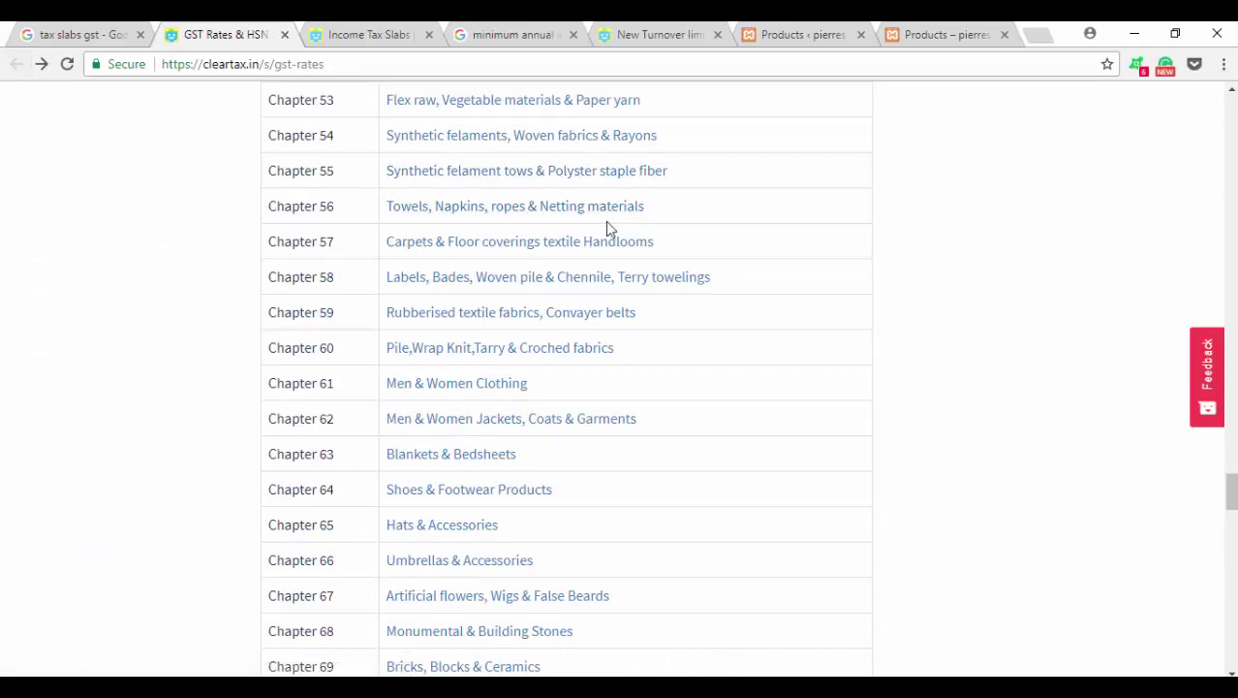
pyautogui.hotkey('ctrl', 'f')
pyautogui.write('h')
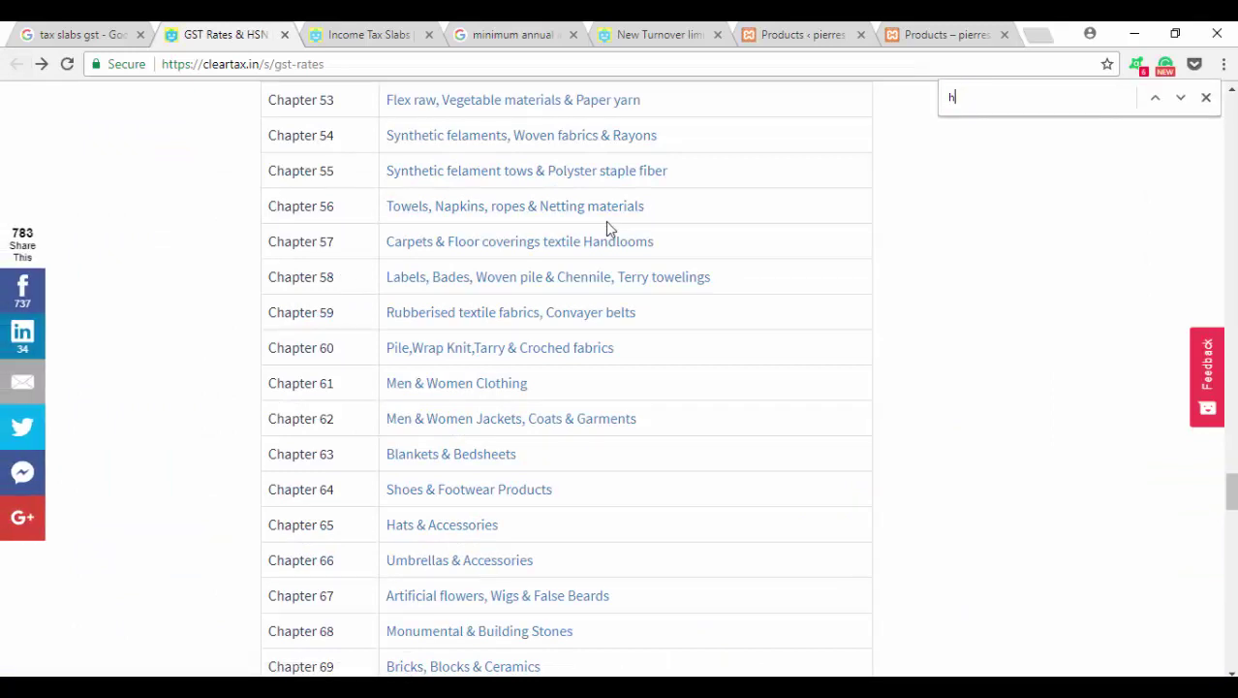
pyautogui.write('in')
pyautogui.press('BackSpace')
pyautogui.press('BackSpace')
pyautogui.press('BackSpace')
pyautogui.write('clothin')
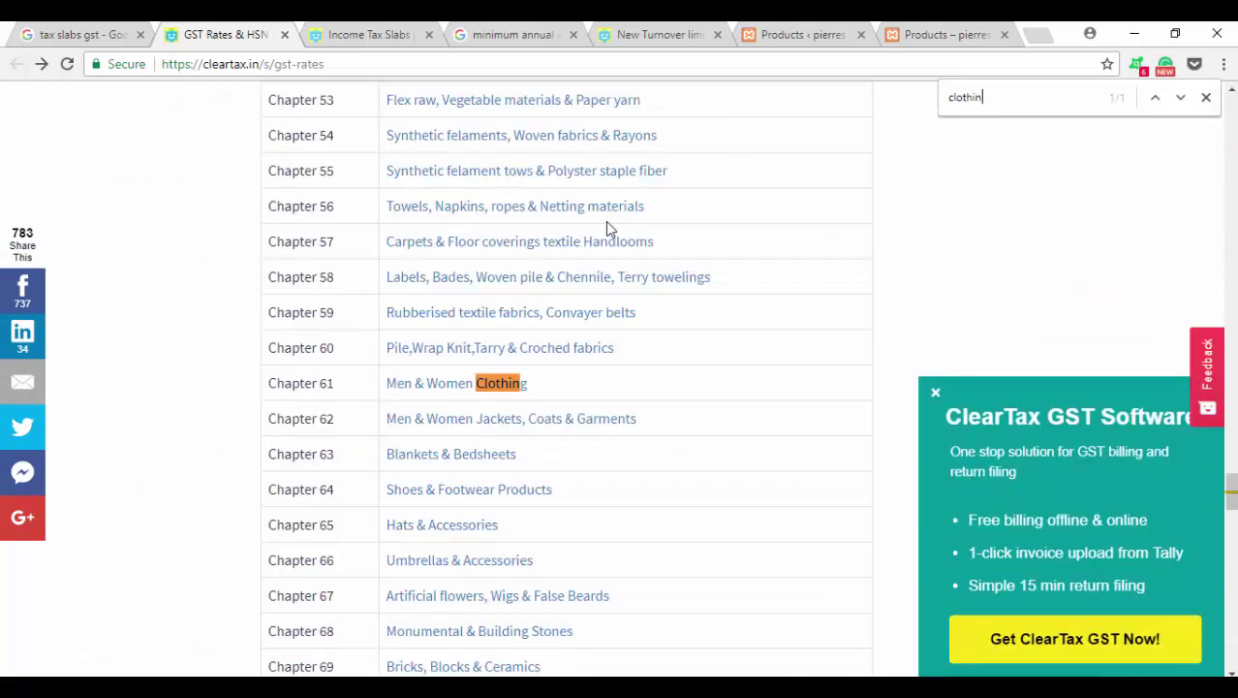
pyautogui.click(446, 388)
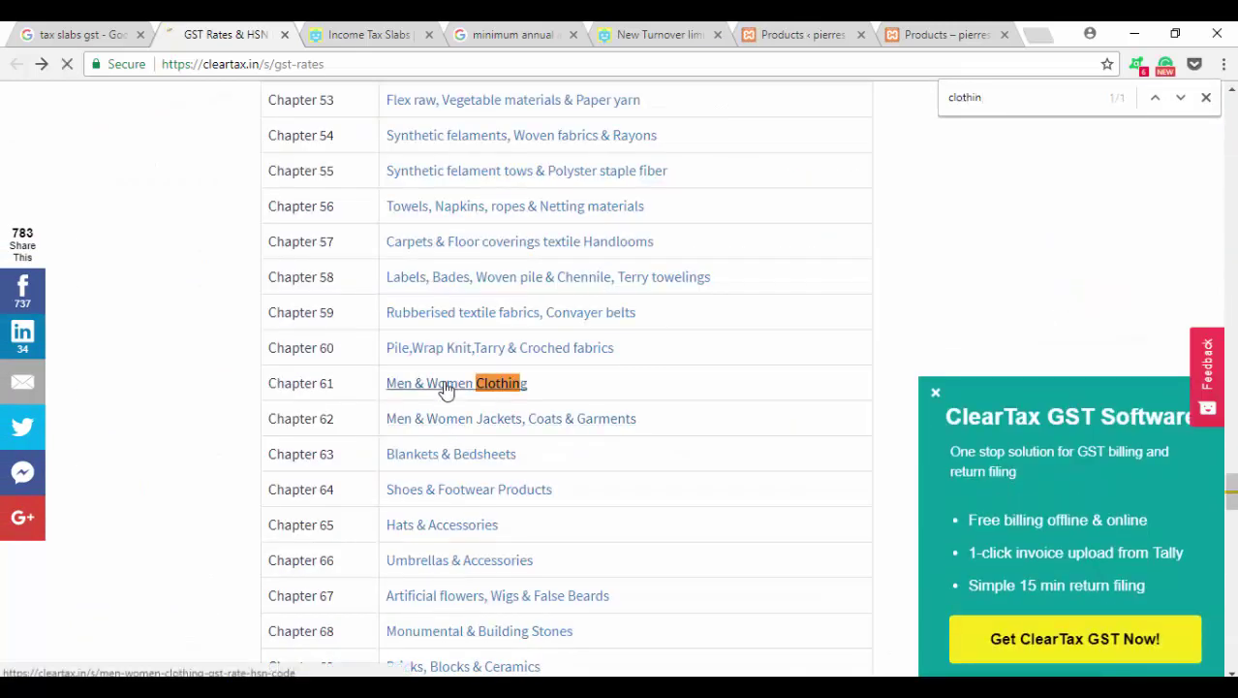
# - Examine the sale value limit and the GST rate given for clothing articles under HSN code 61
pyautogui.scroll(-3, 446, 388)
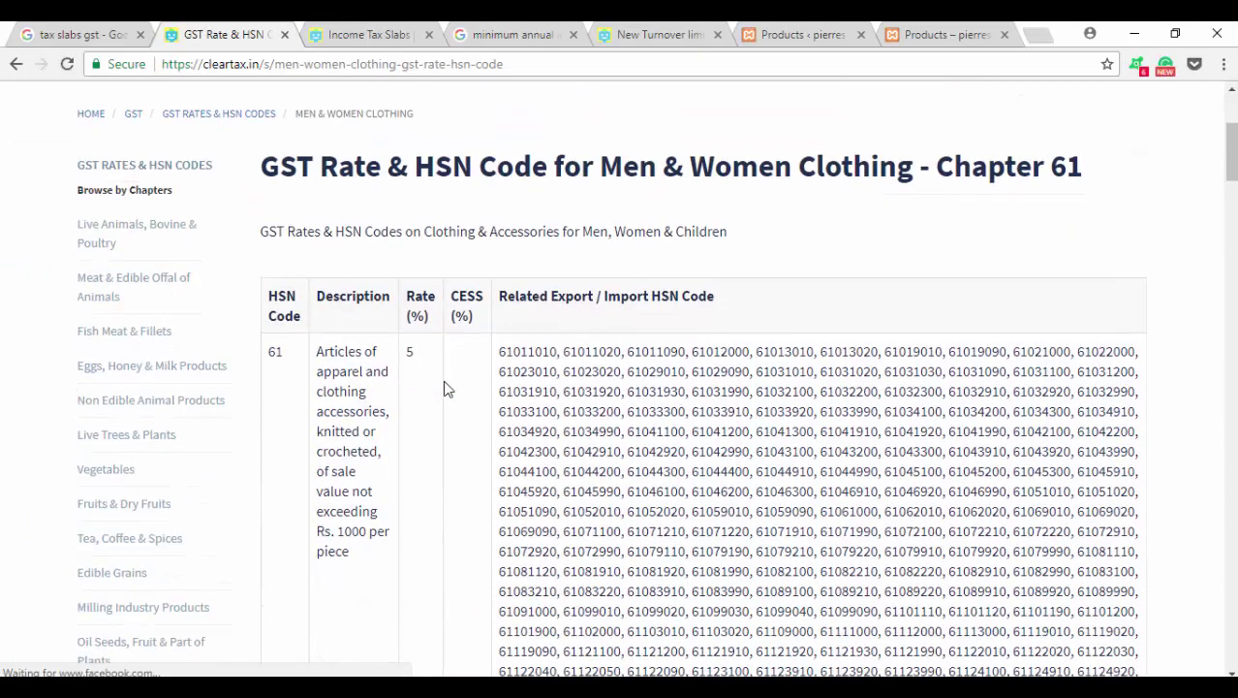
pyautogui.scroll(-1, 446, 388)
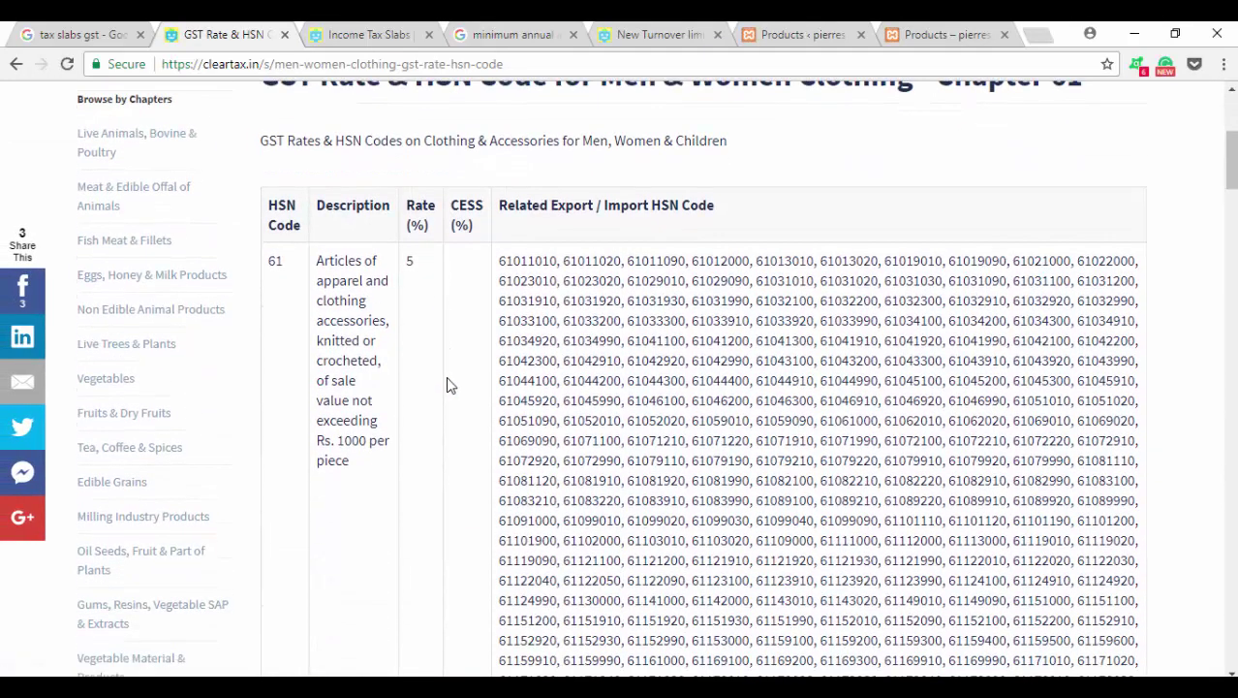
pyautogui.moveTo(317, 441); pyautogui.dragTo(467, 484)
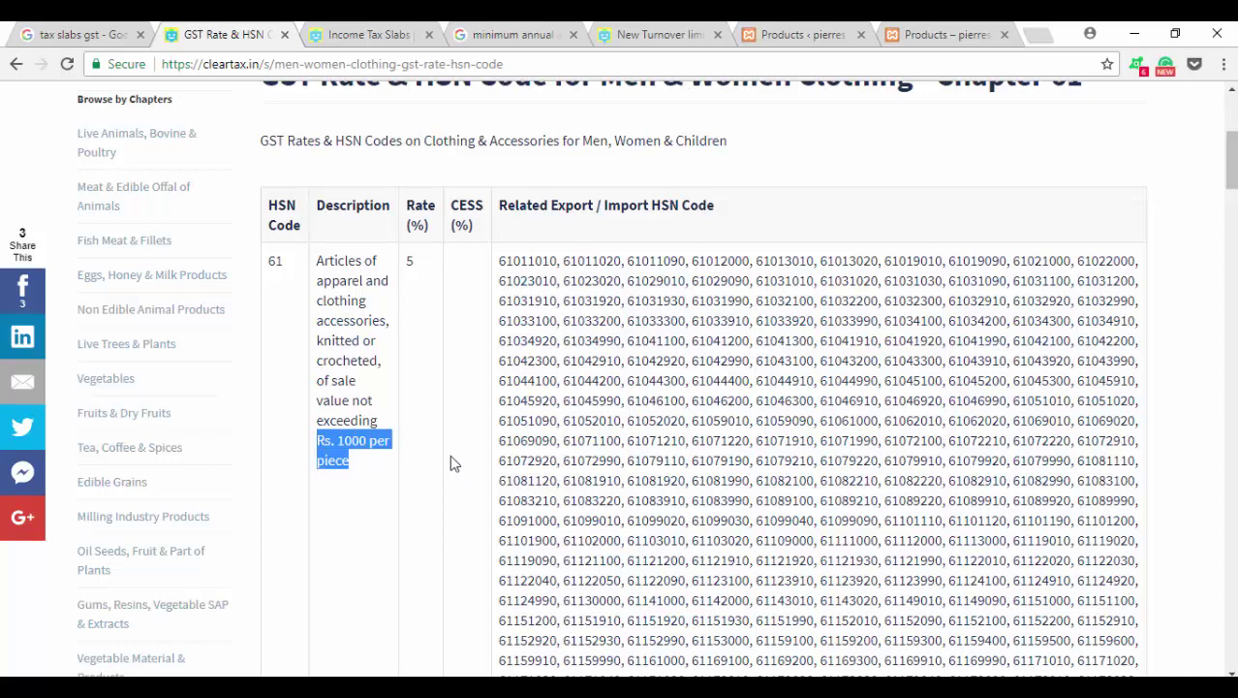
pyautogui.click(414, 273)
pyautogui.doubleClick(415, 274)
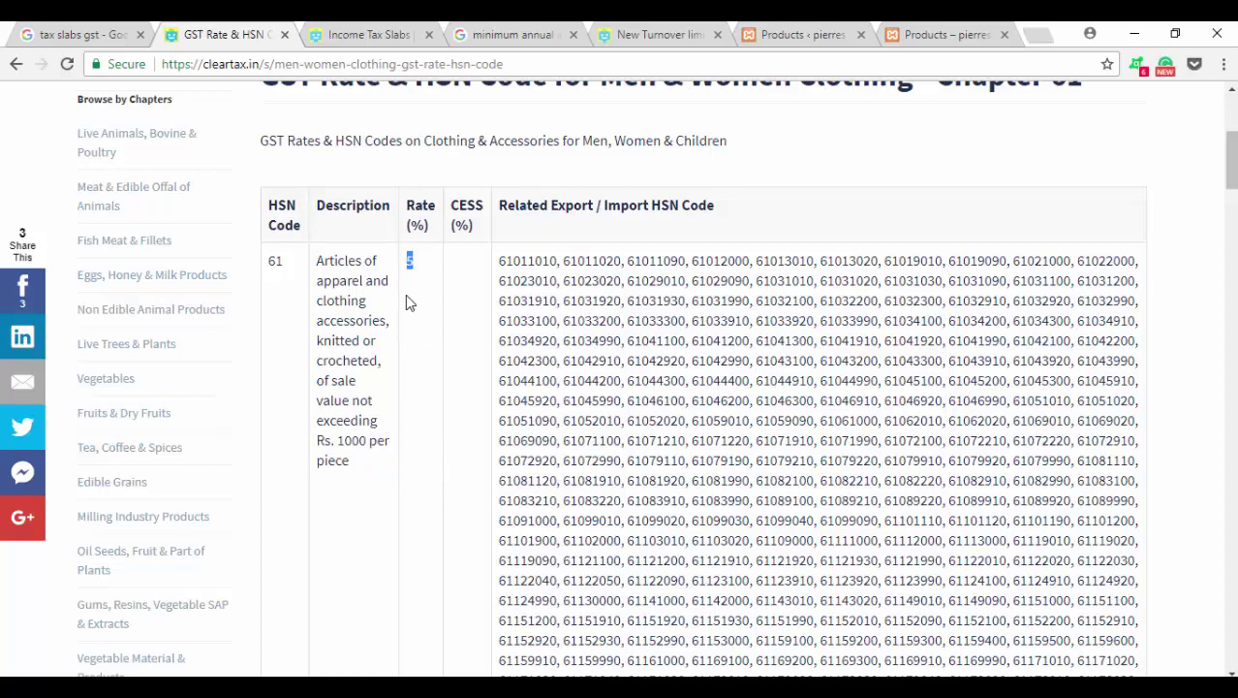
pyautogui.scroll(-3, 521, 288)
pyautogui.scroll(5, 520, 287)
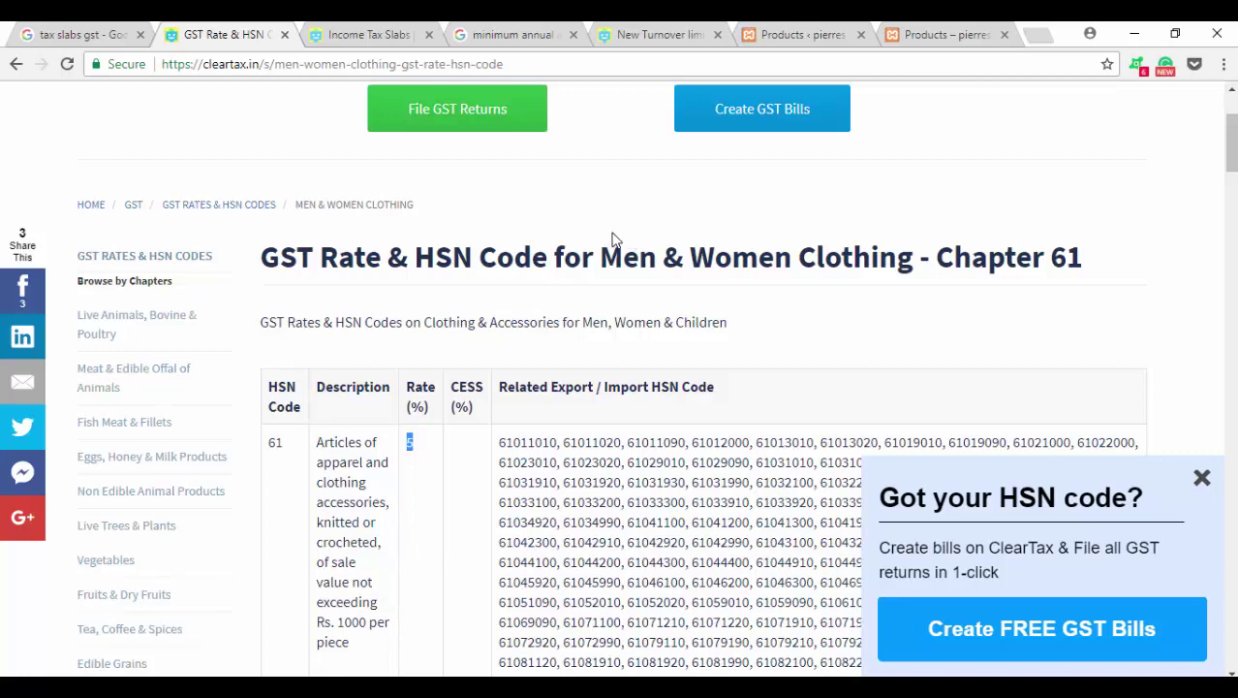
# - Return to the WordPress admin and review the store address and tax enabling option in the WooCommerce general settings
pyautogui.click(913, 34)
pyautogui.click(833, 34)
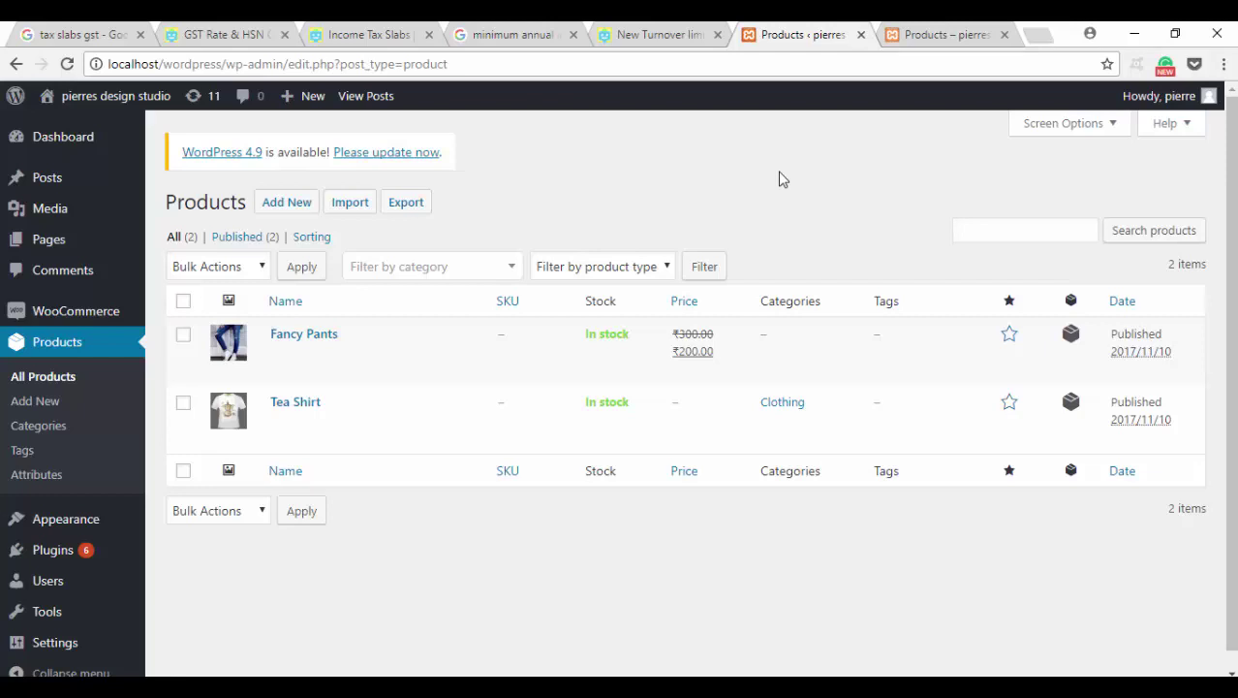
pyautogui.moveTo(75, 311)
pyautogui.click(183, 389)
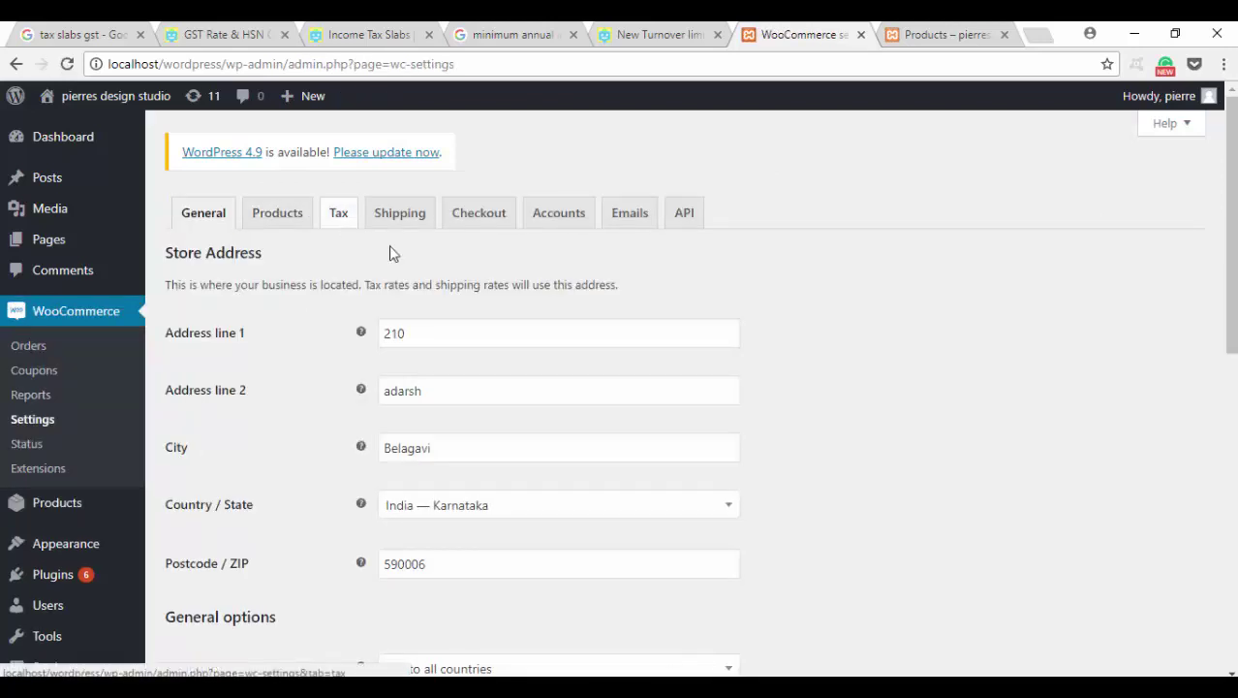
pyautogui.scroll(-6, 821, 350)
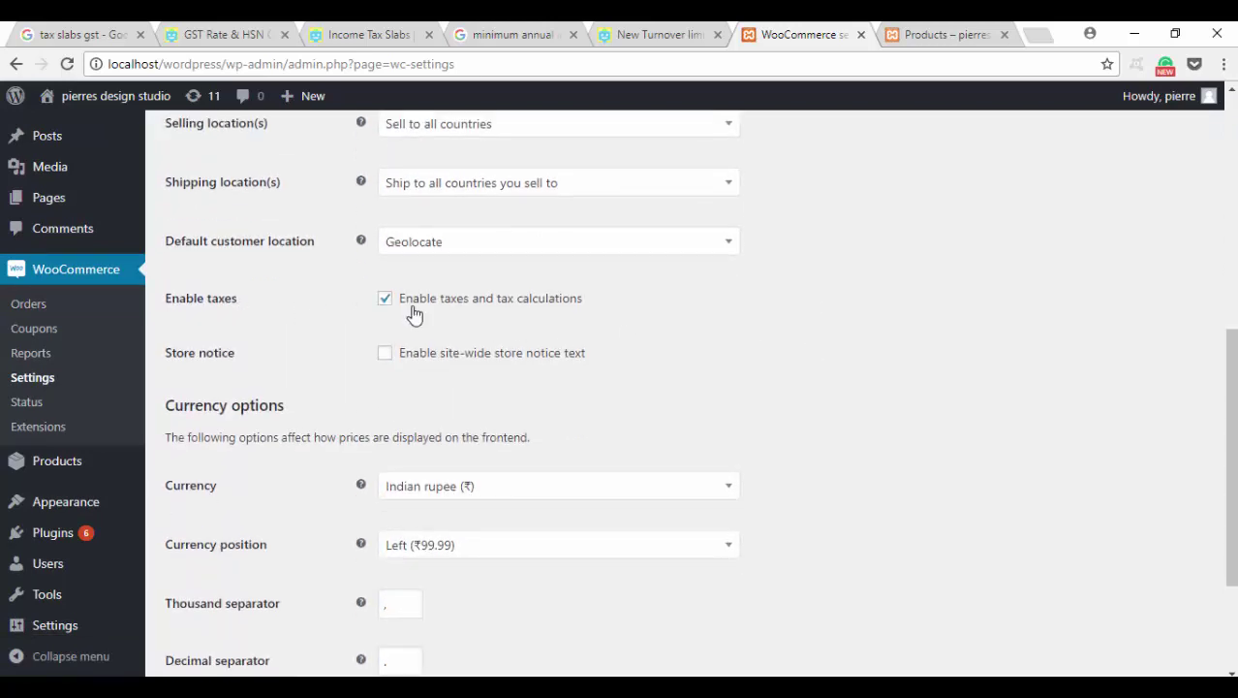
pyautogui.scroll(1, 270, 313)
pyautogui.scroll(5, 270, 311)
pyautogui.scroll(-7, 268, 311)
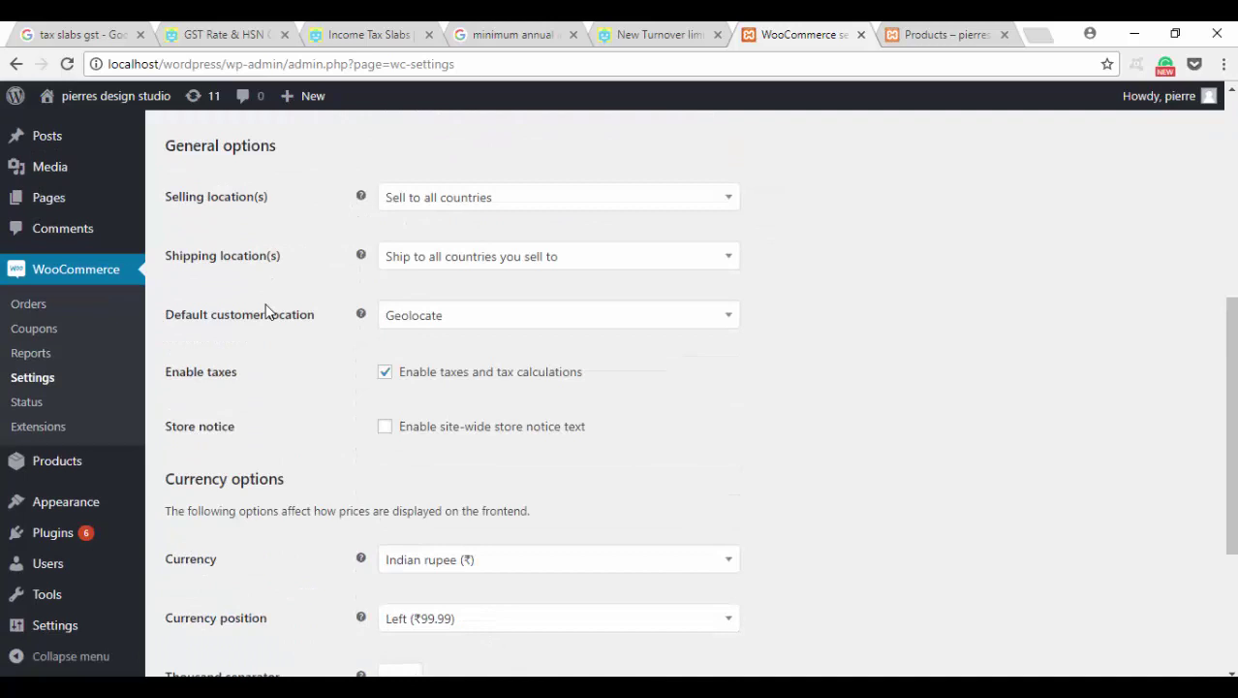
pyautogui.scroll(8, 293, 428)
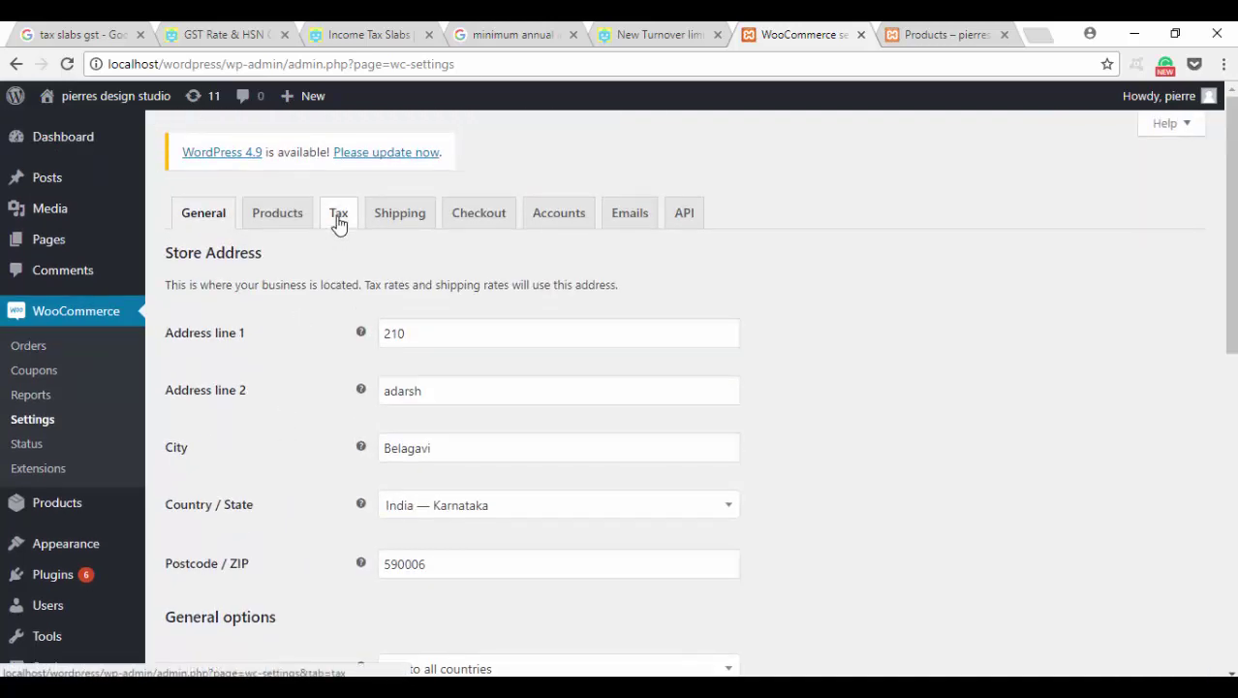
# - Set the WooCommerce tax calculation to be based on the customer billing address, and open the standard tax rates
pyautogui.click(338, 219)
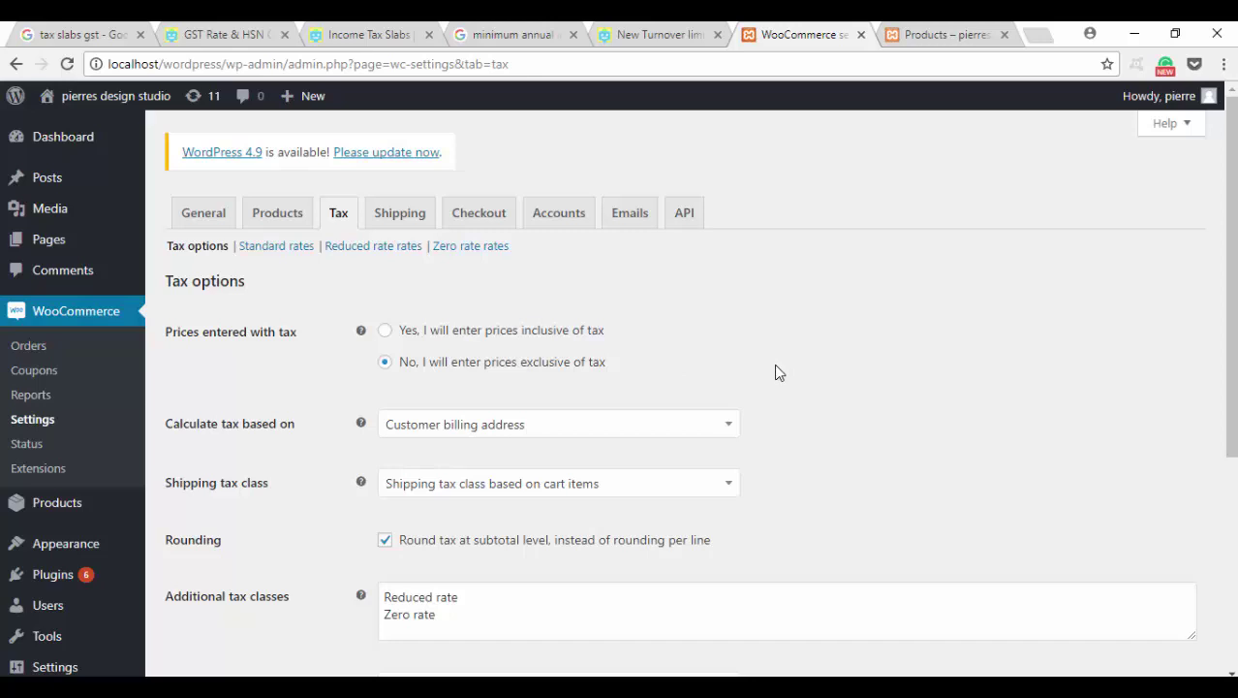
pyautogui.scroll(-1, 756, 373)
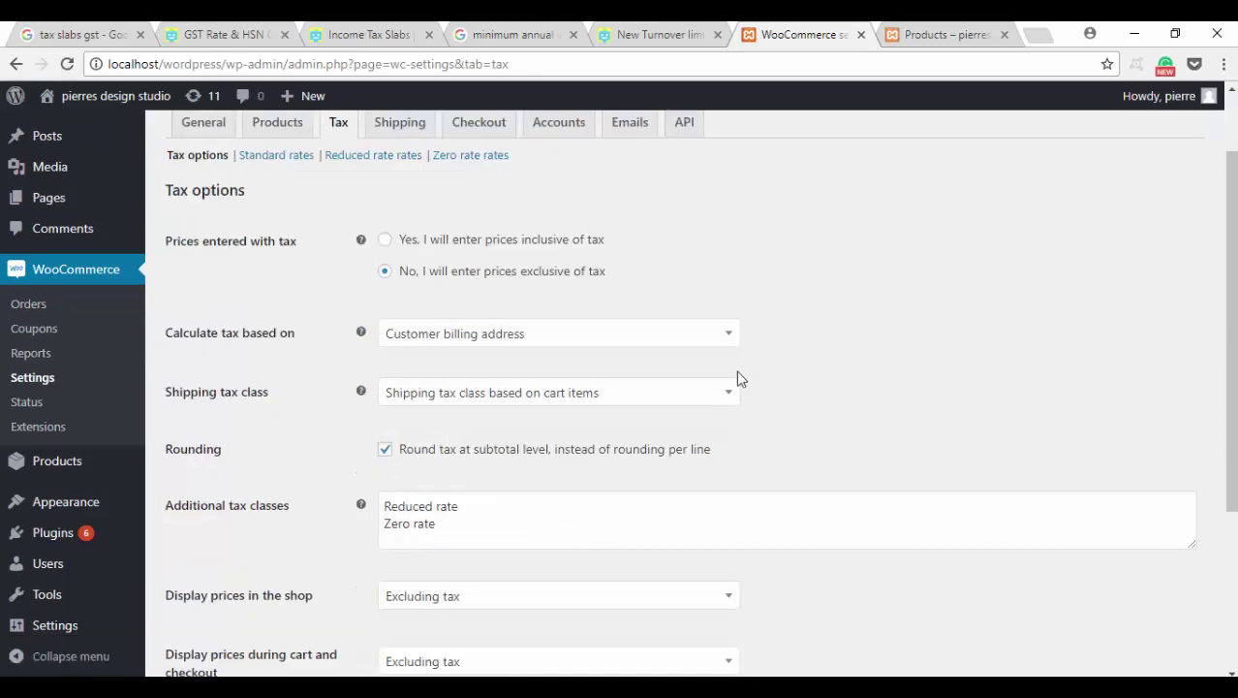
pyautogui.click(545, 334)
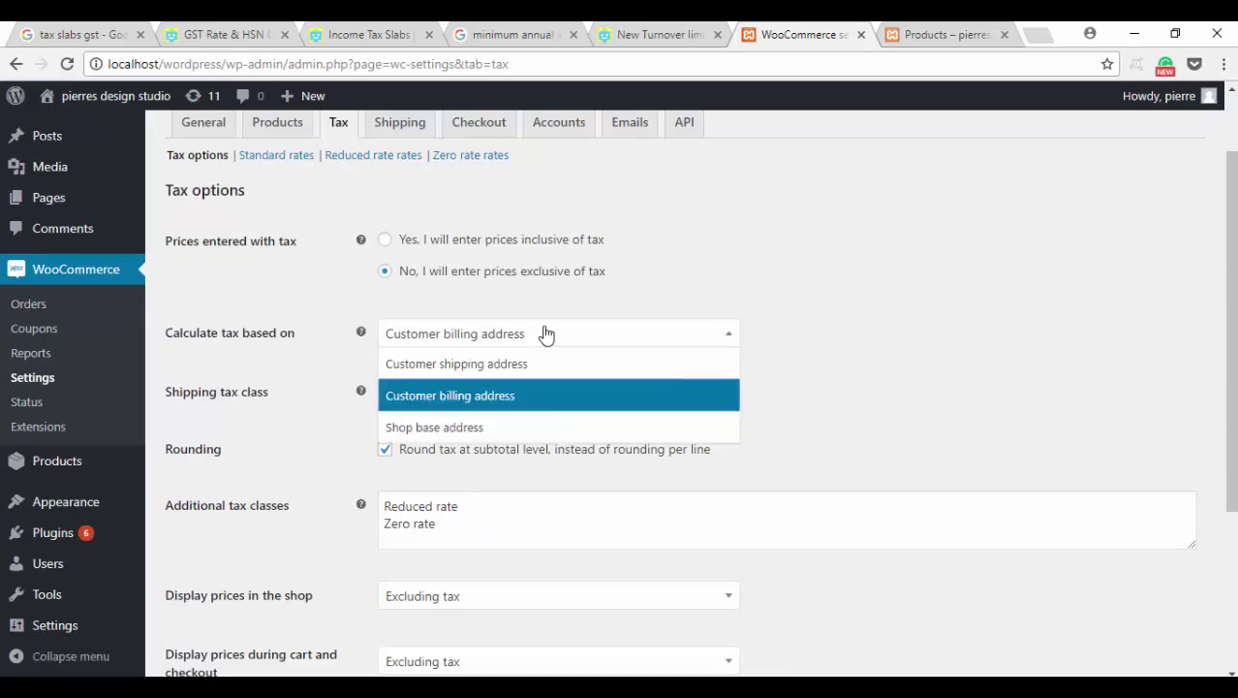
pyautogui.click(519, 397)
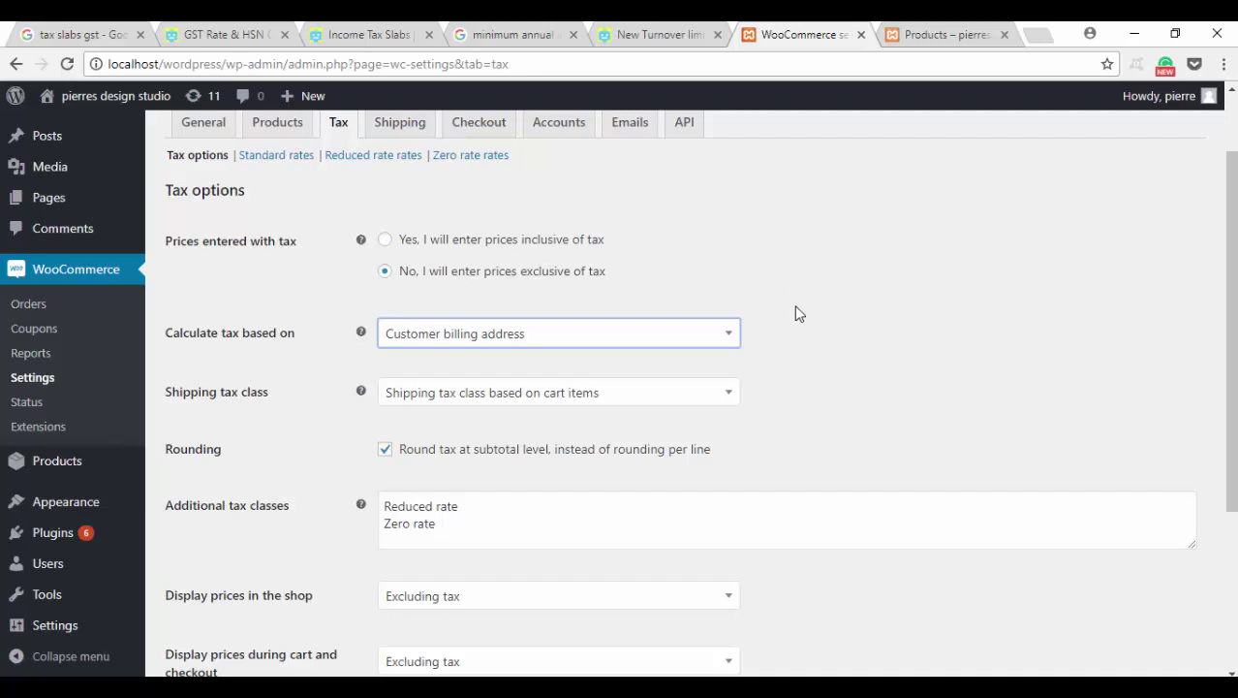
pyautogui.scroll(2, 736, 310)
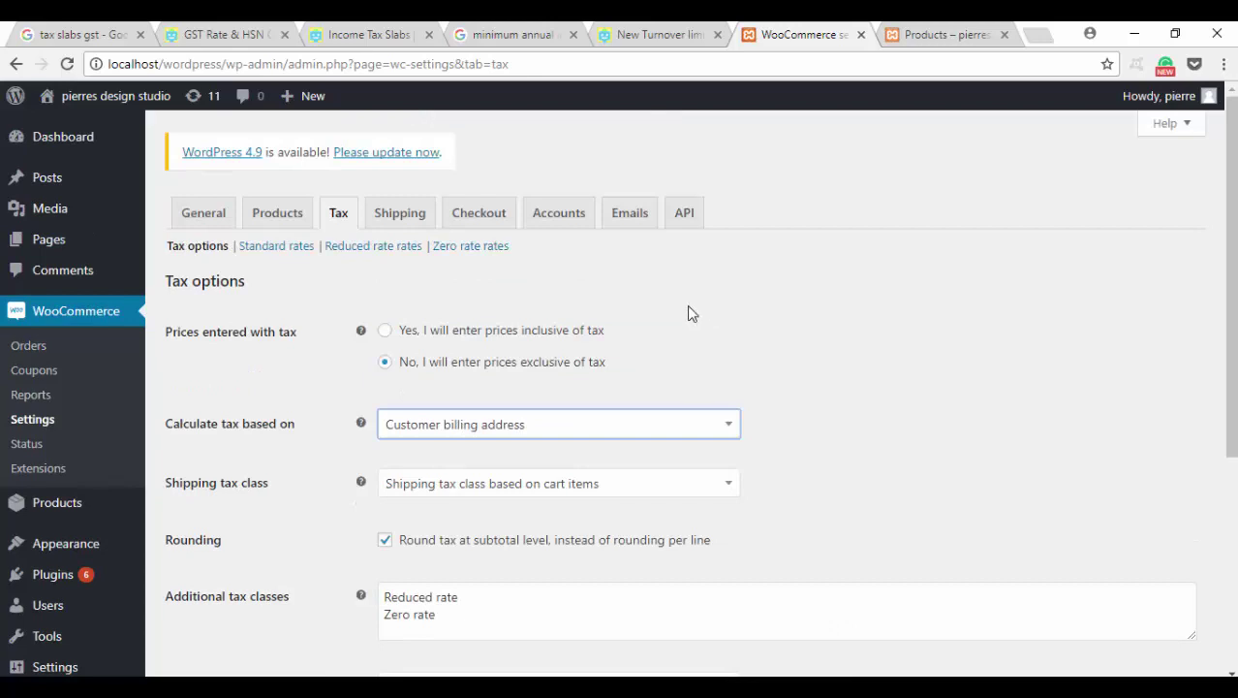
pyautogui.click(298, 246)
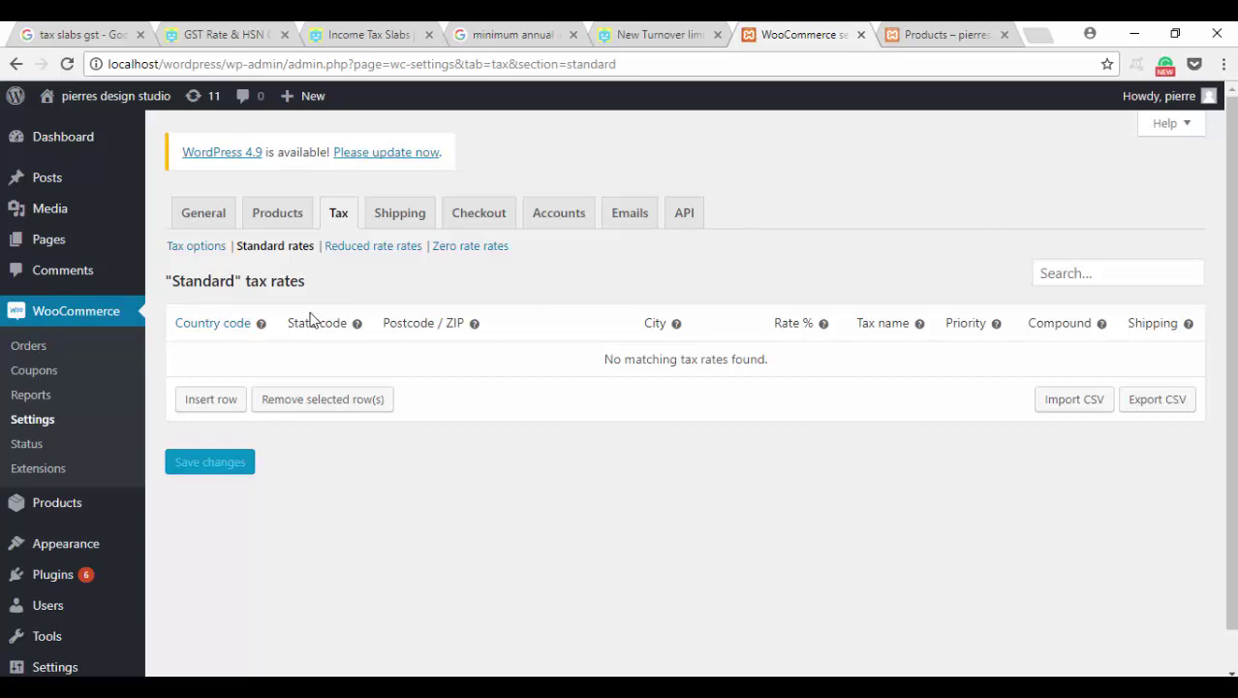
pyautogui.click(222, 399)
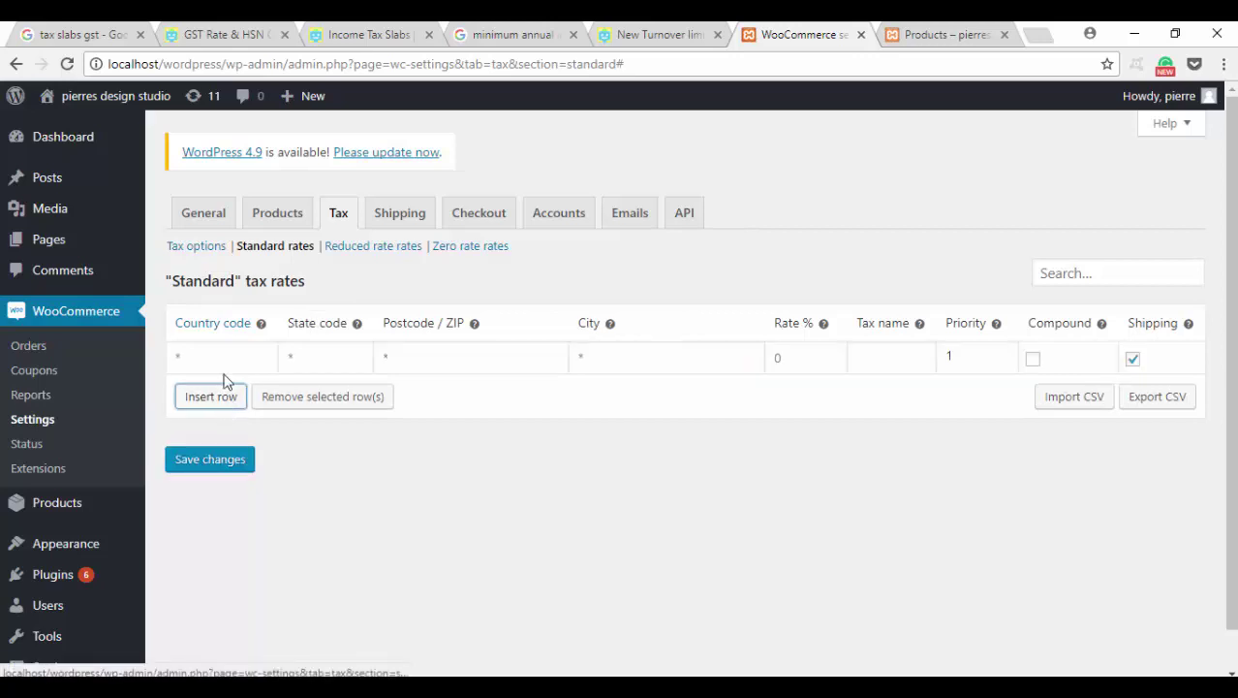
pyautogui.click(224, 361)
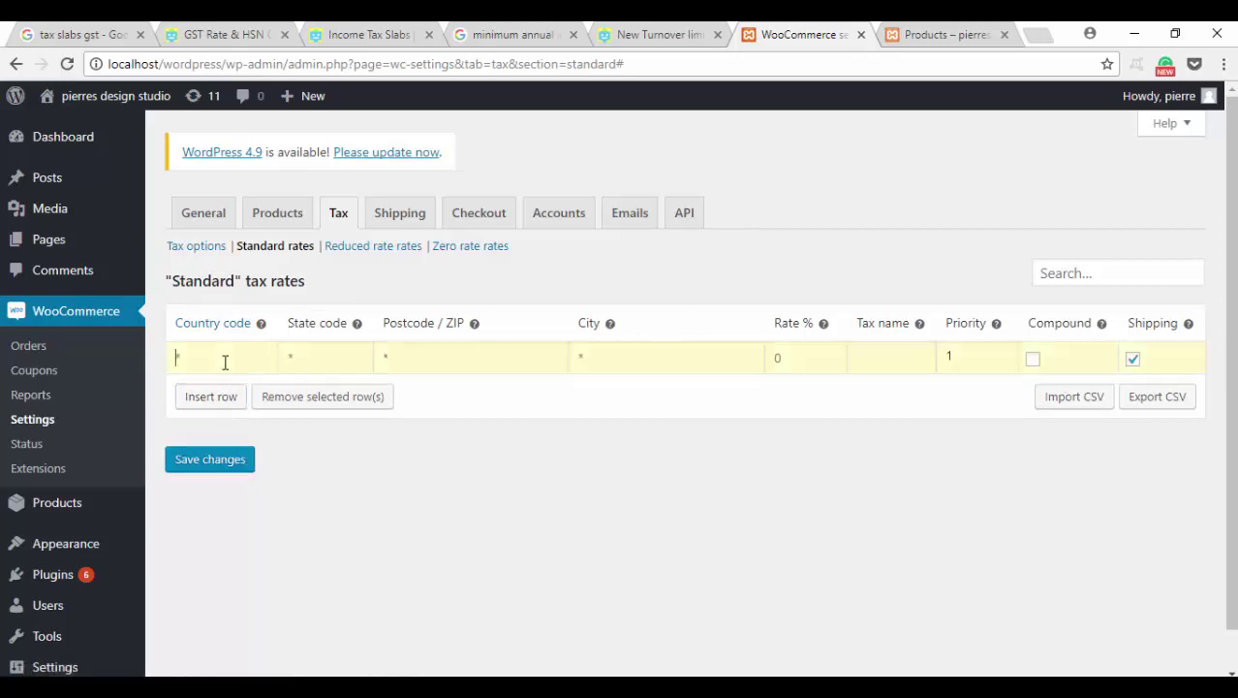
pyautogui.click(1133, 362)
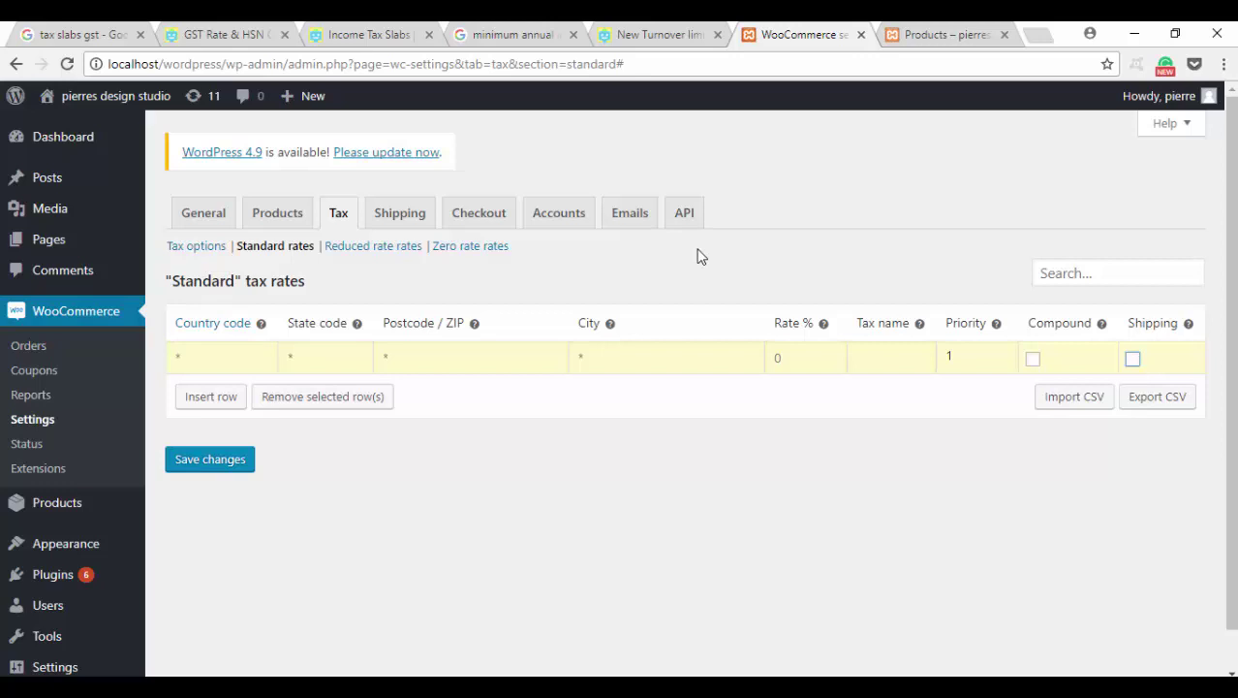
pyautogui.click(1064, 405)
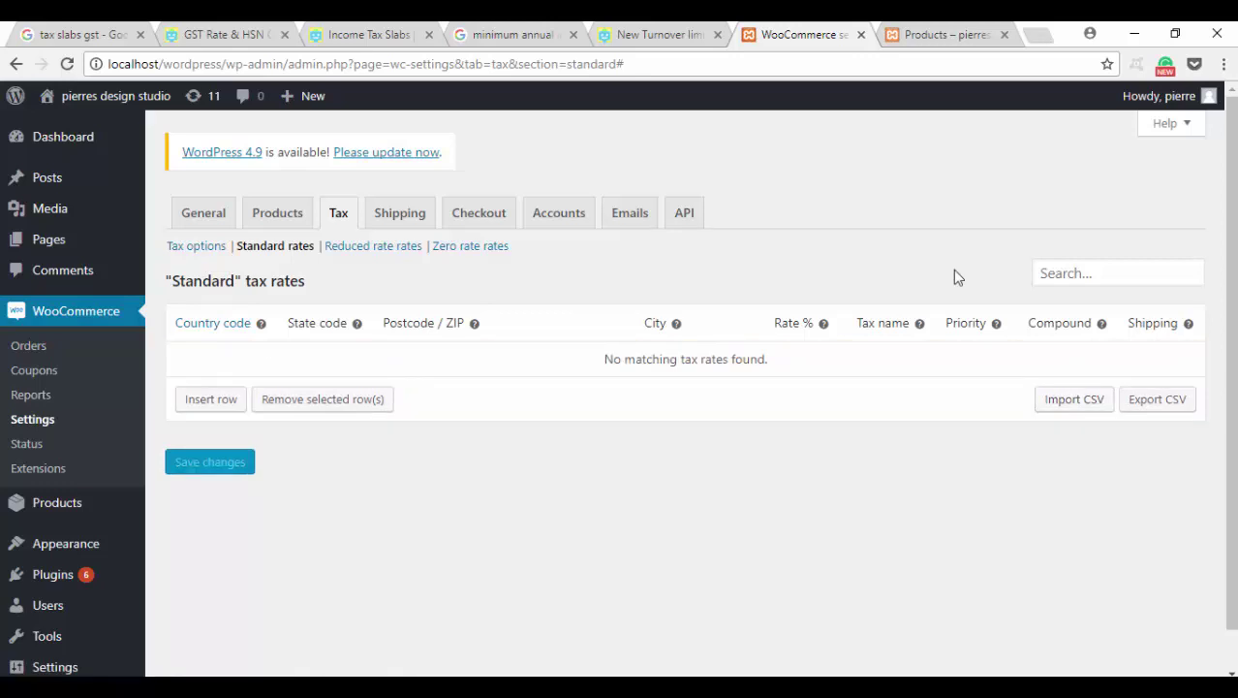
# - Import the tax rates from the desktop file gst_woocommerce_tax_rates.csv
pyautogui.click(1074, 405)
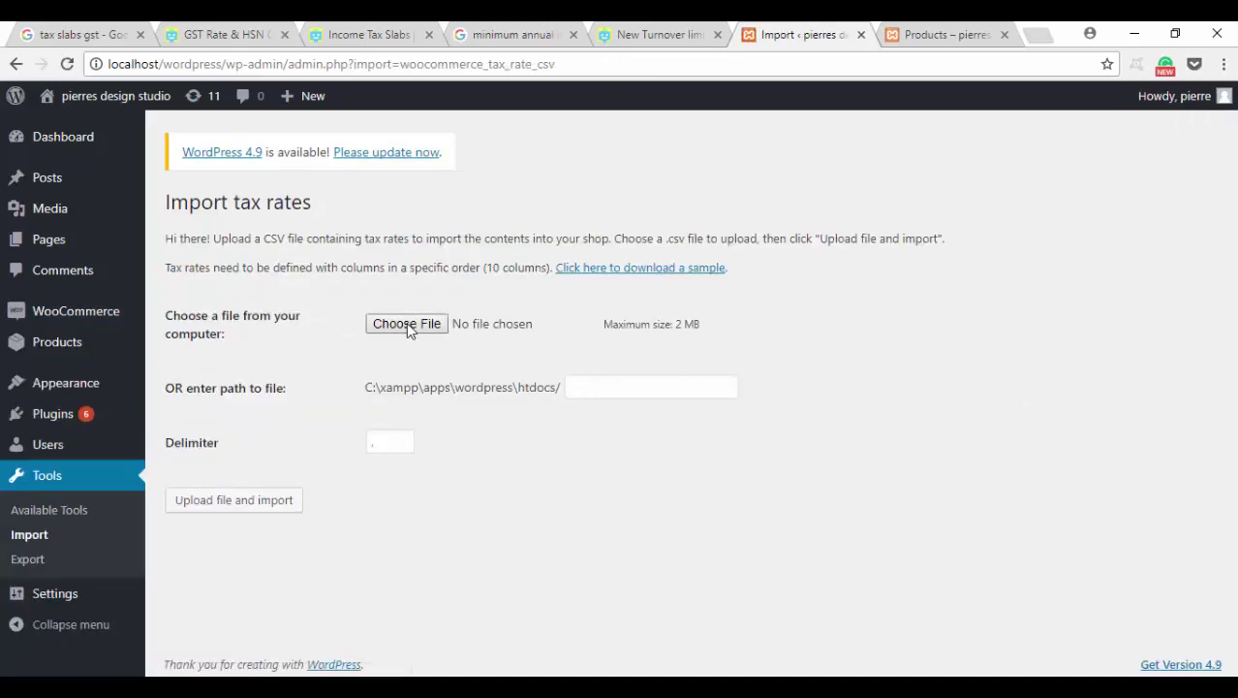
pyautogui.click(406, 322)
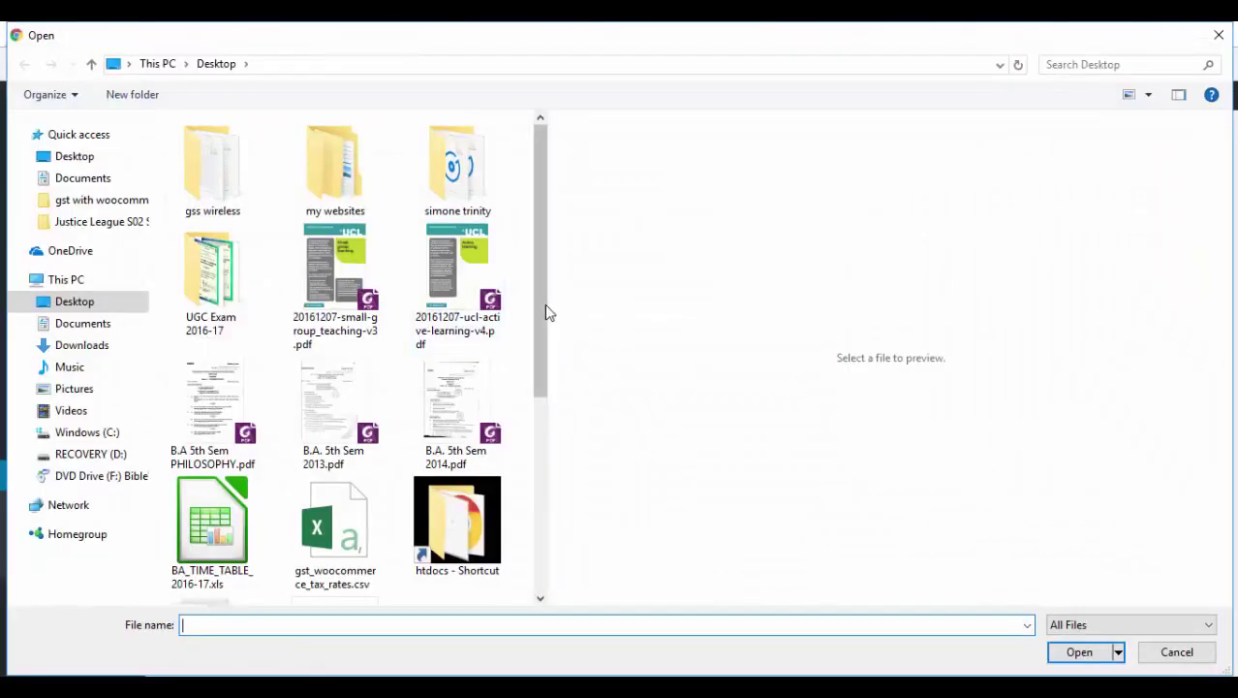
pyautogui.click(334, 531)
pyautogui.click(1079, 652)
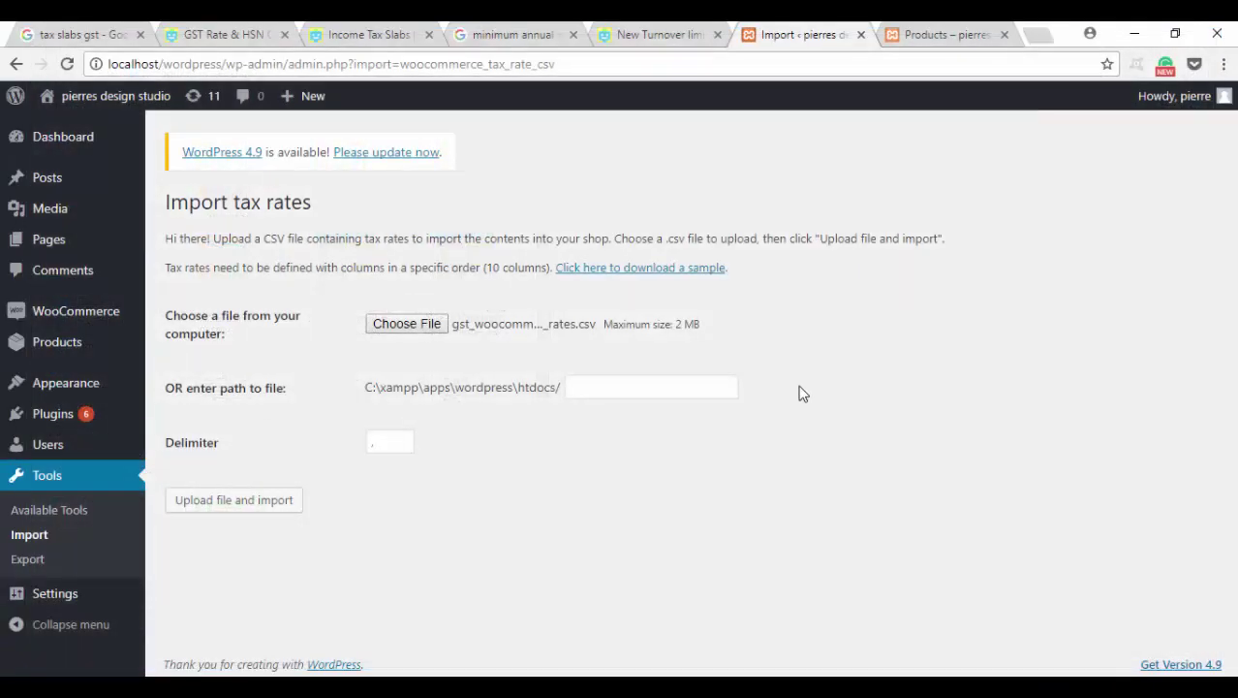
pyautogui.click(246, 508)
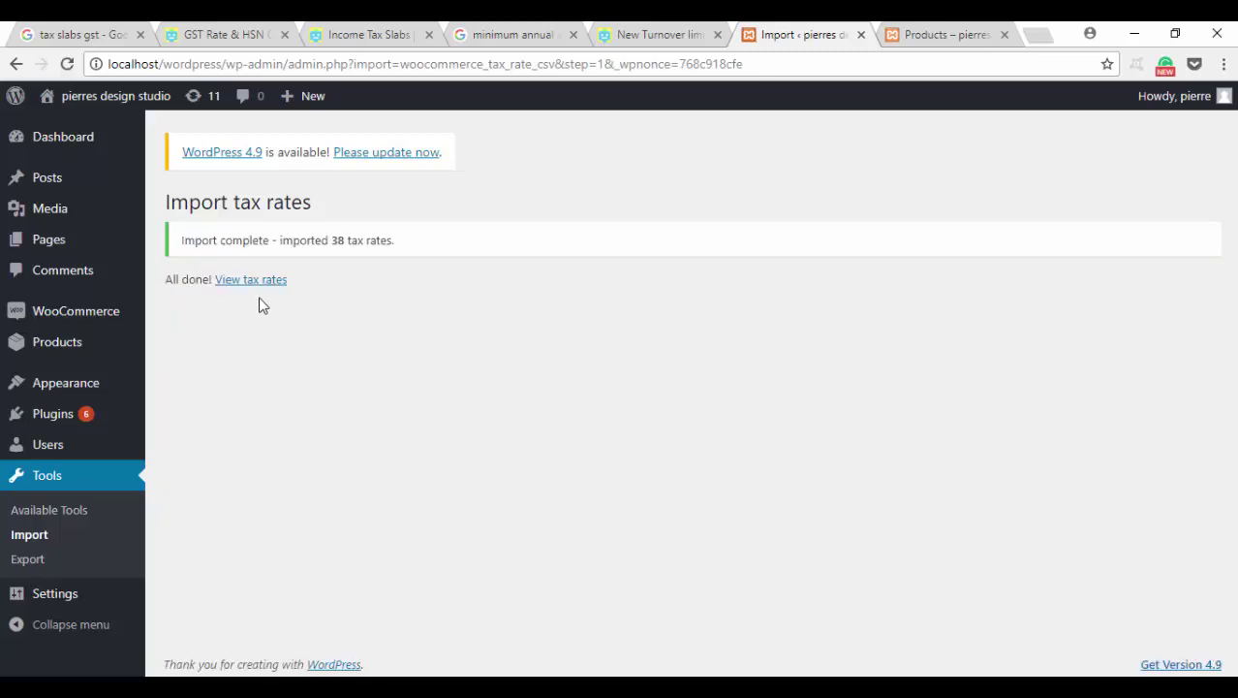
# - View the imported standard tax rates and examine the CGST, SGST and IGST entries with their percentages
pyautogui.click(258, 283)
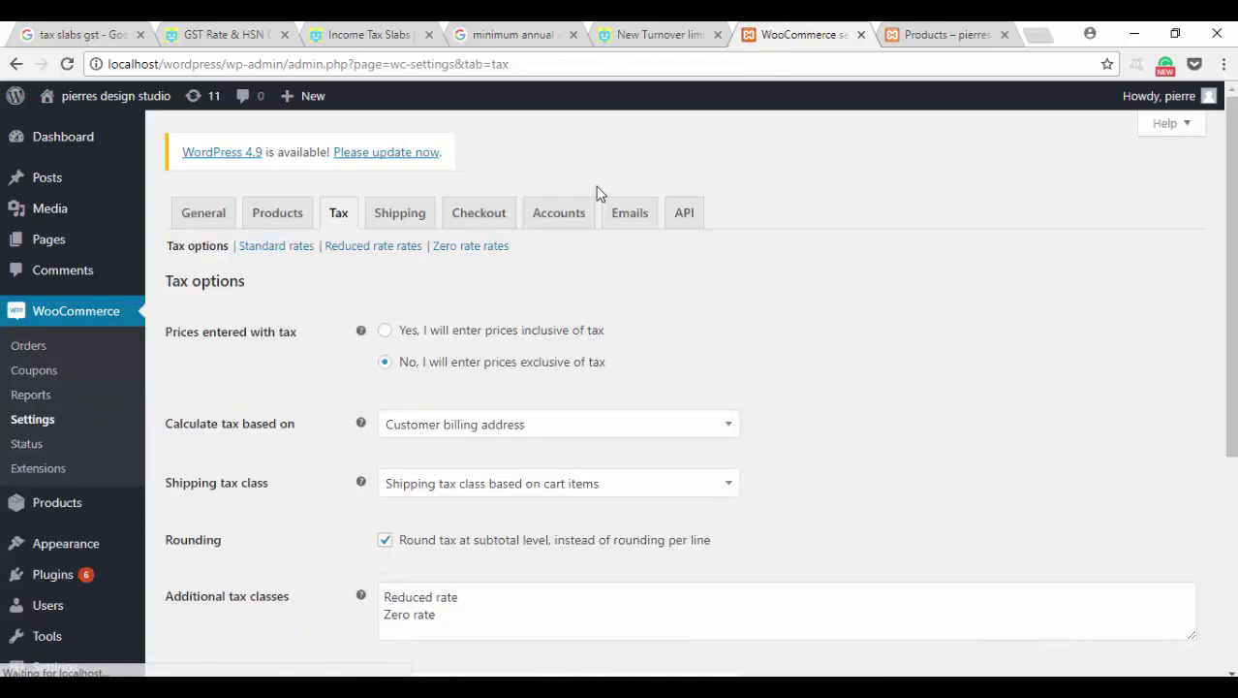
pyautogui.click(282, 250)
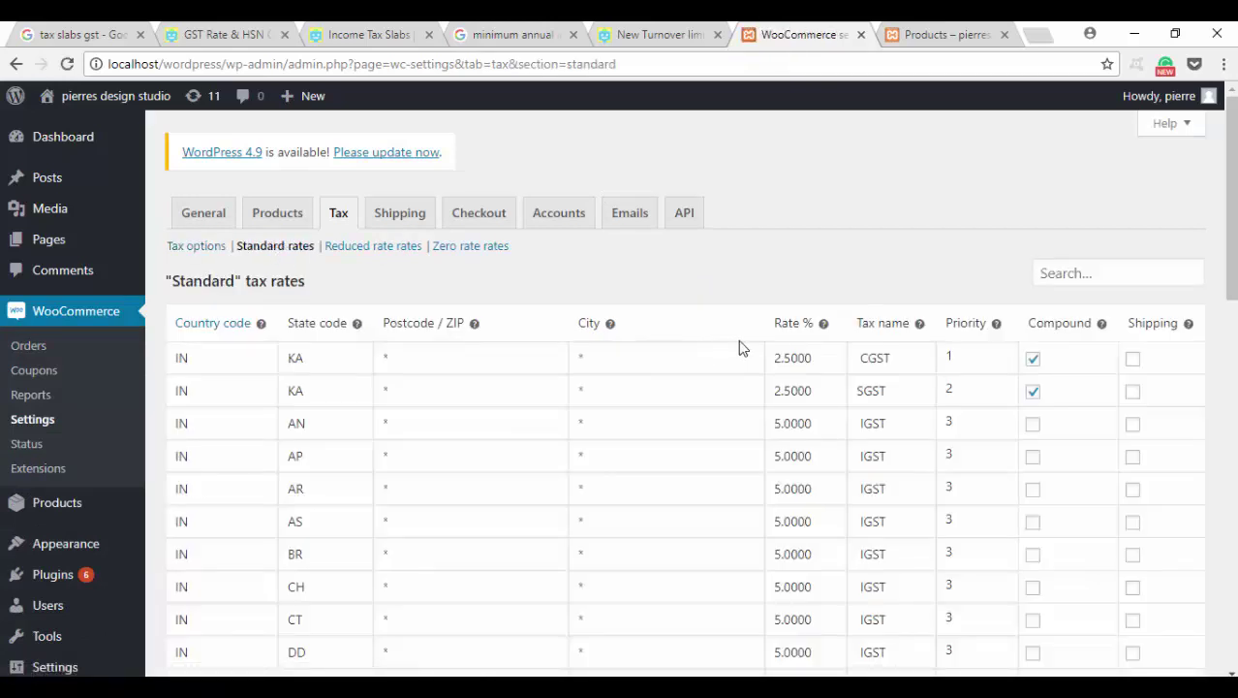
pyautogui.moveTo(854, 357); pyautogui.dragTo(908, 359)
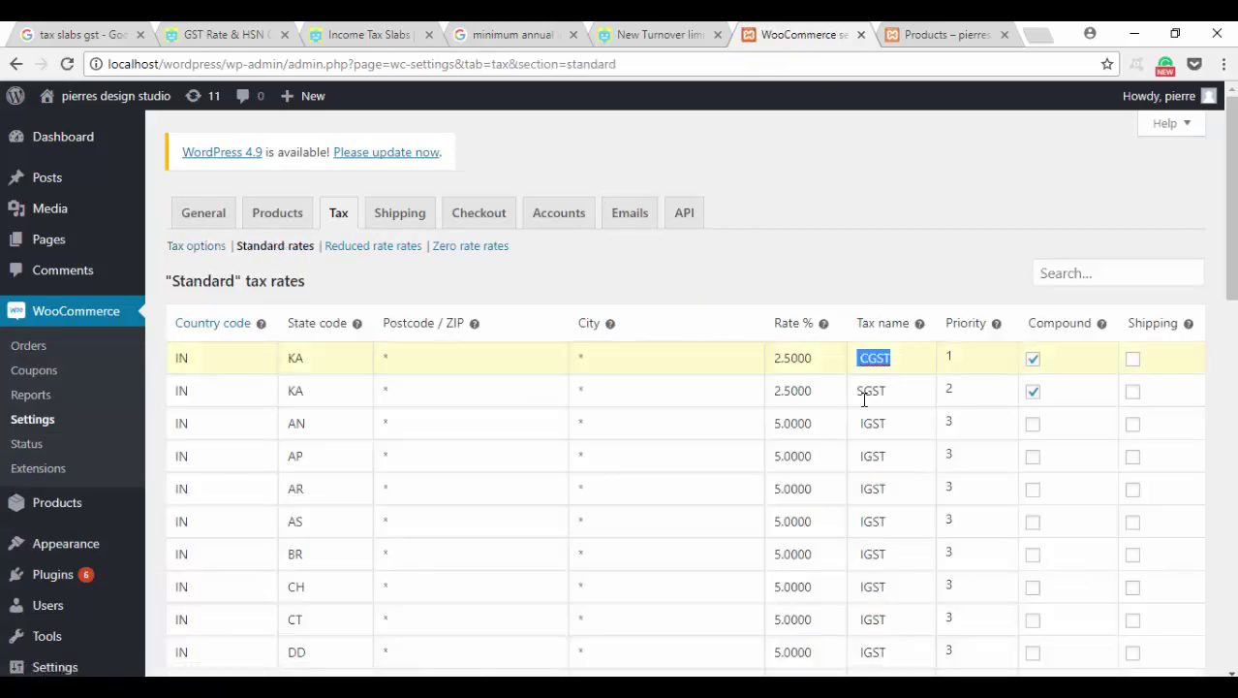
pyautogui.moveTo(856, 390); pyautogui.dragTo(887, 392)
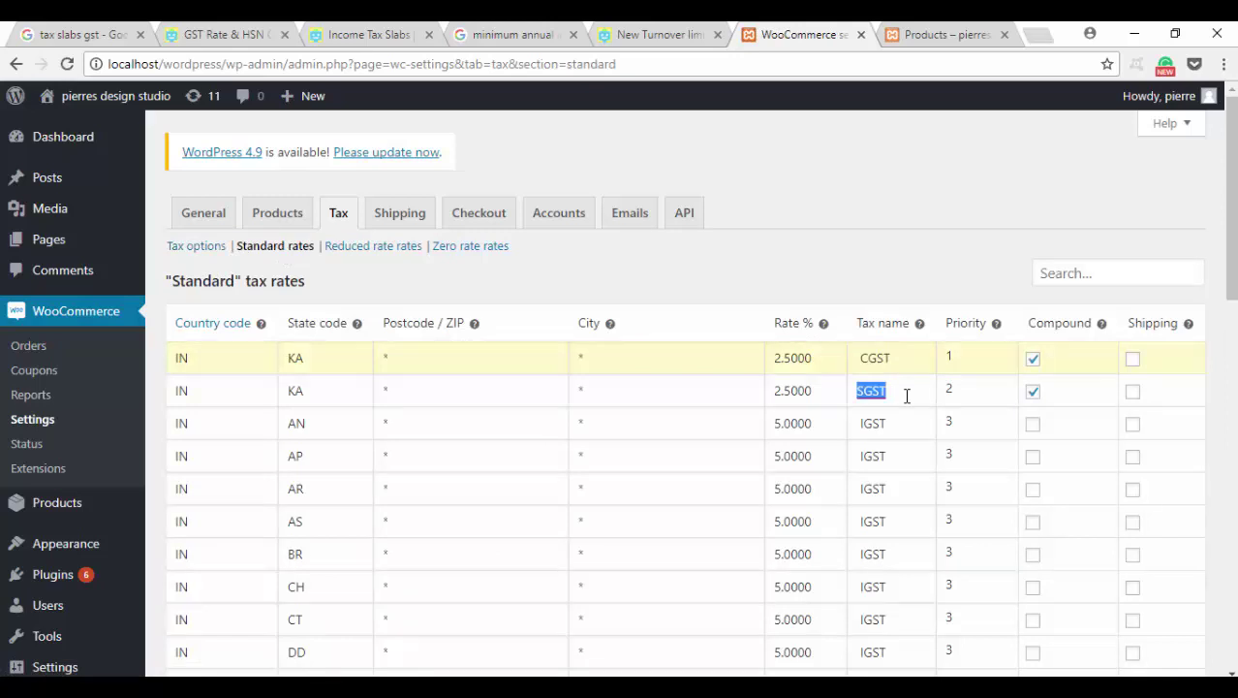
pyautogui.scroll(-1, 849, 428)
pyautogui.click(844, 429)
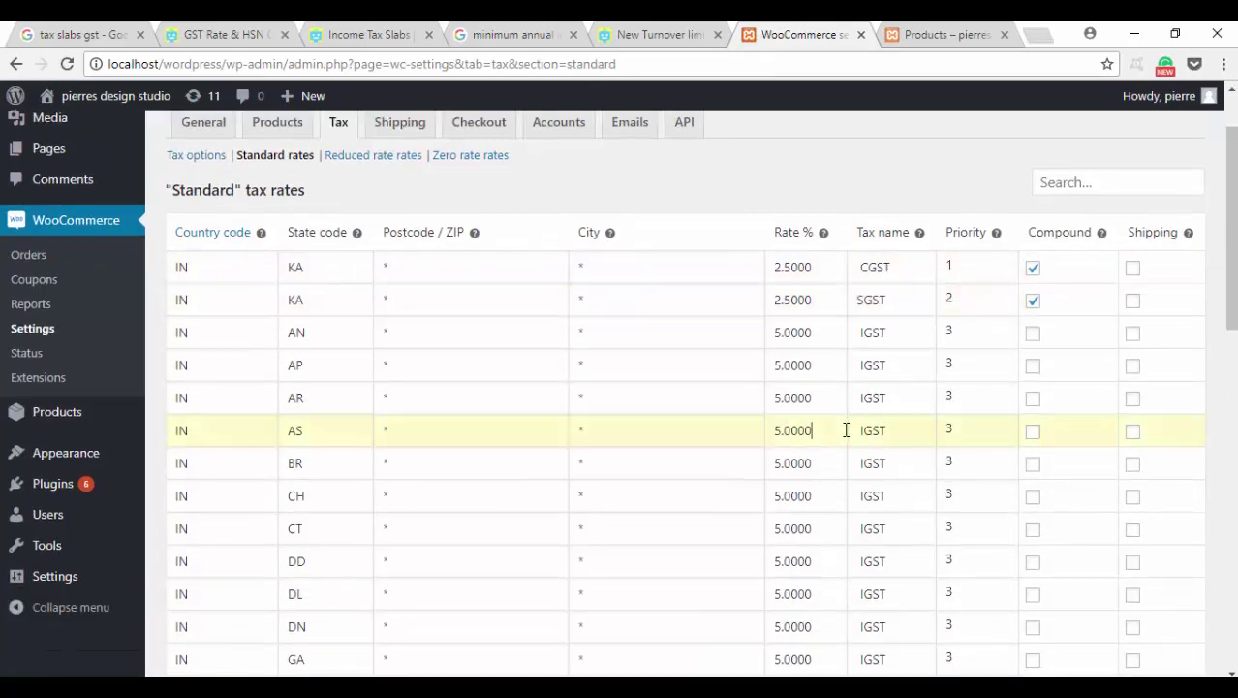
# - Compare the state codes, rates and tax names of the two KA entries with the IGST entries for the other states
pyautogui.click(861, 333)
pyautogui.hotkey('ctrl', 'a')
pyautogui.doubleClick(886, 528)
pyautogui.write('IGST')
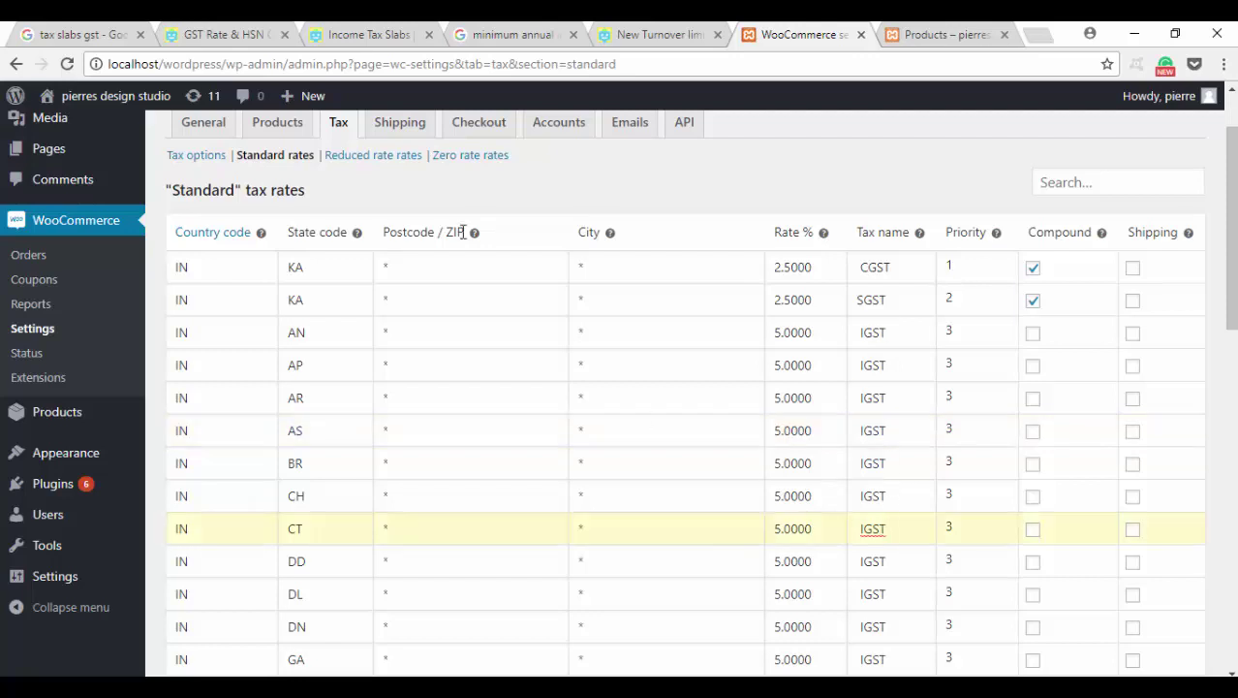
pyautogui.scroll(1, 340, 317)
pyautogui.doubleClick(297, 358)
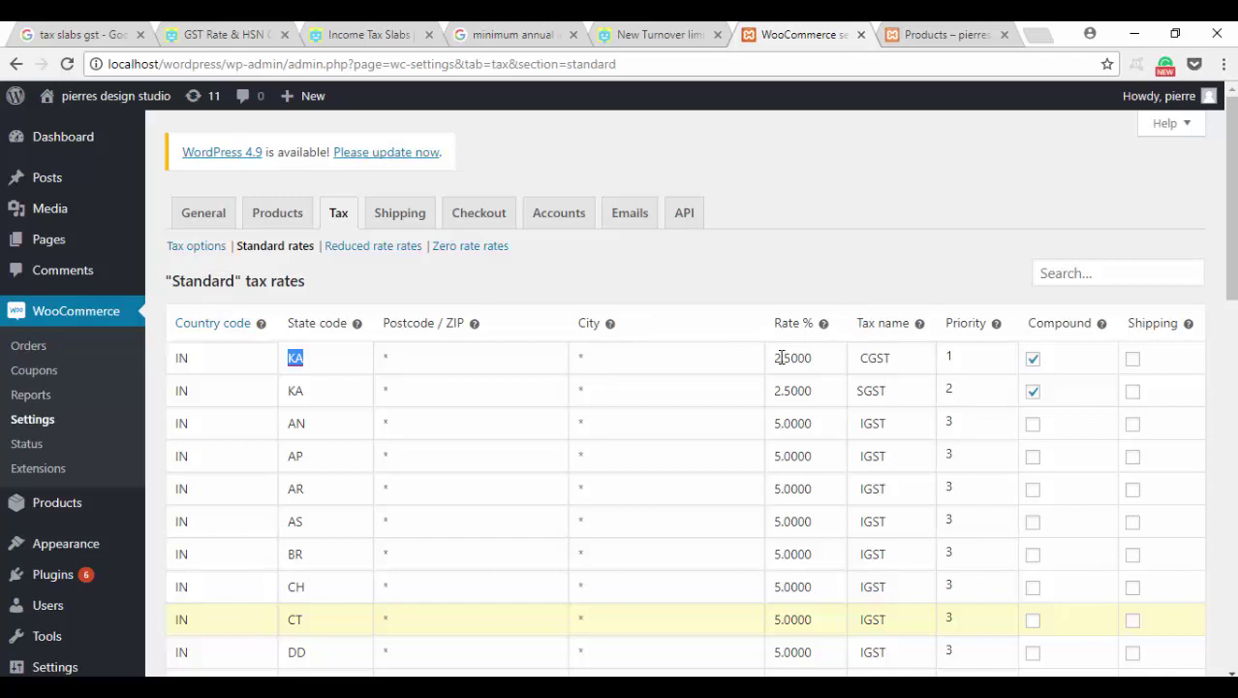
pyautogui.moveTo(778, 357); pyautogui.dragTo(815, 456)
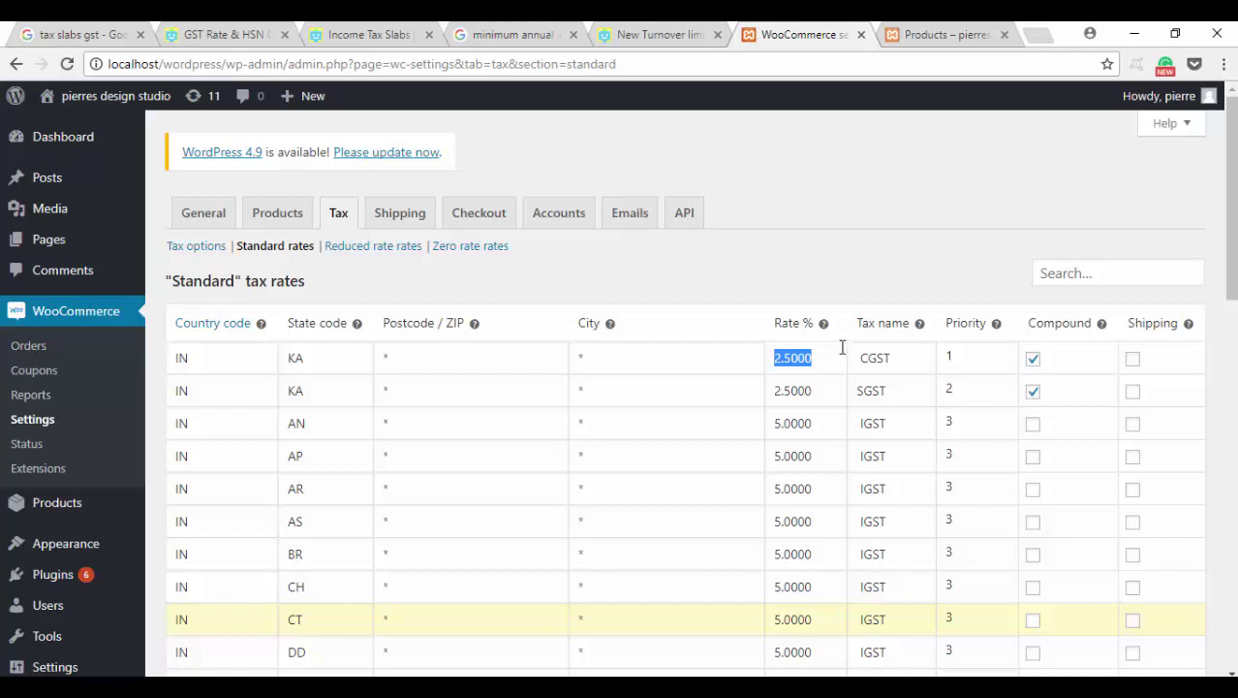
pyautogui.scroll(-3, 832, 357)
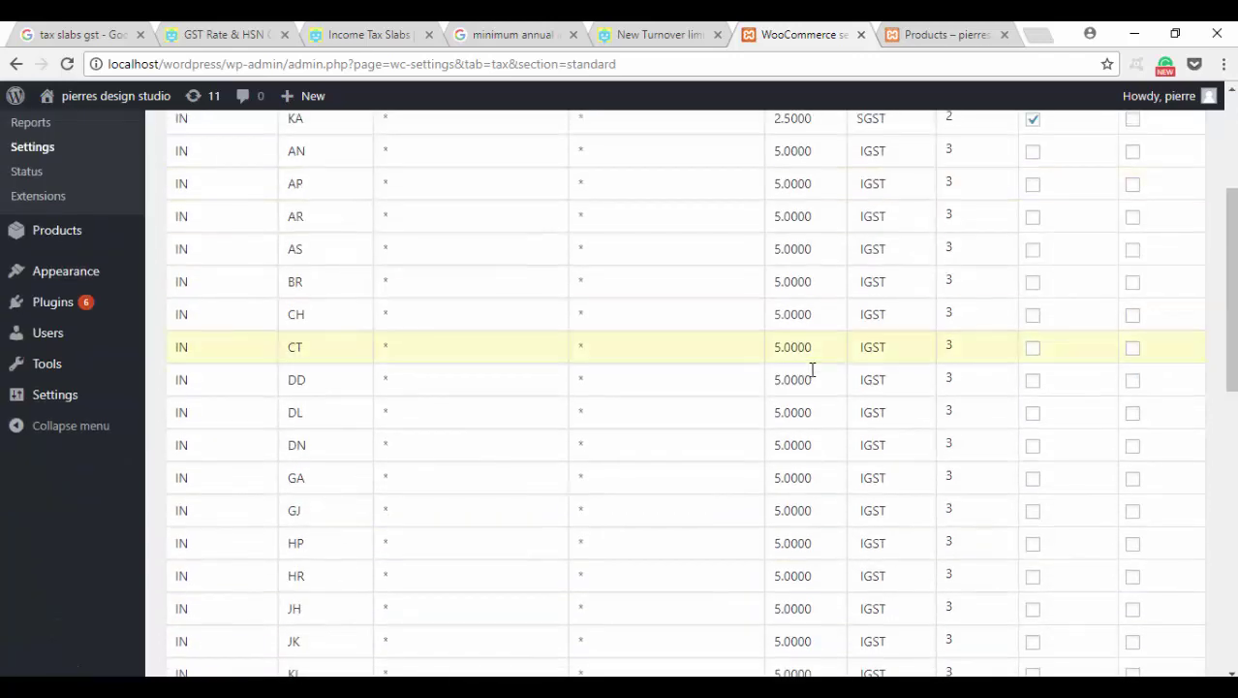
pyautogui.scroll(3, 815, 368)
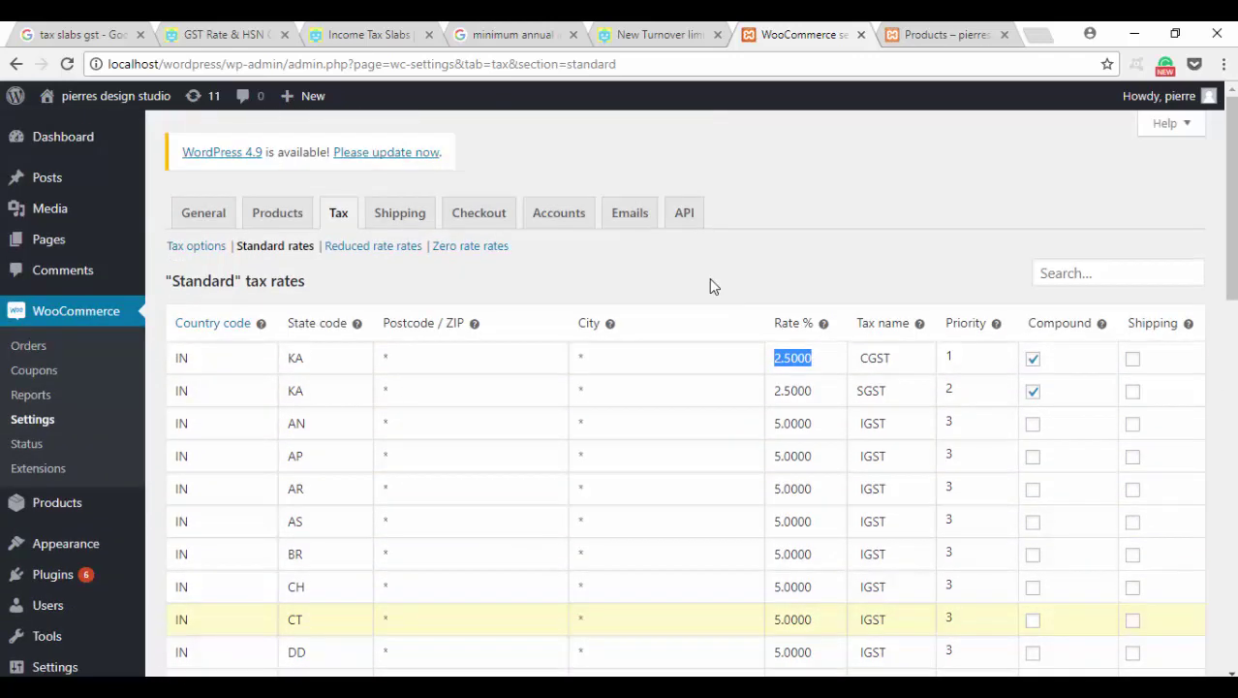
# - Open the store's shop page in a new browser tab and switch to it
pyautogui.moveTo(116, 95)
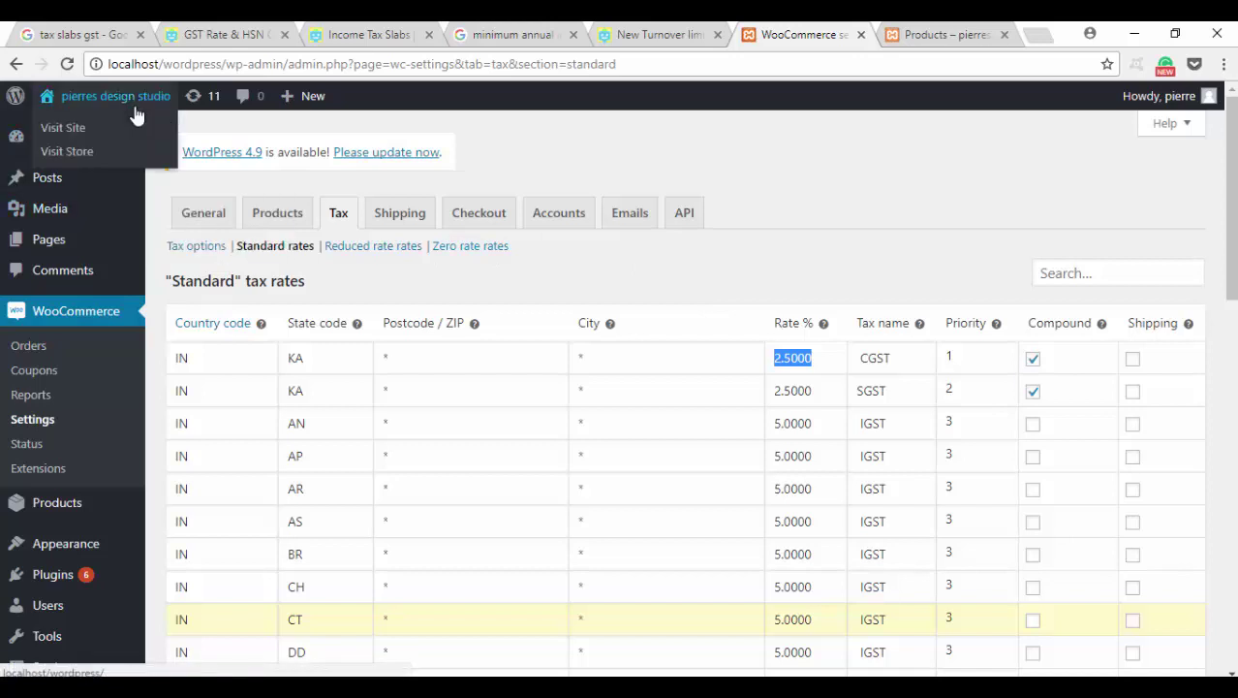
pyautogui.rightClick(107, 151)
pyautogui.click(145, 161)
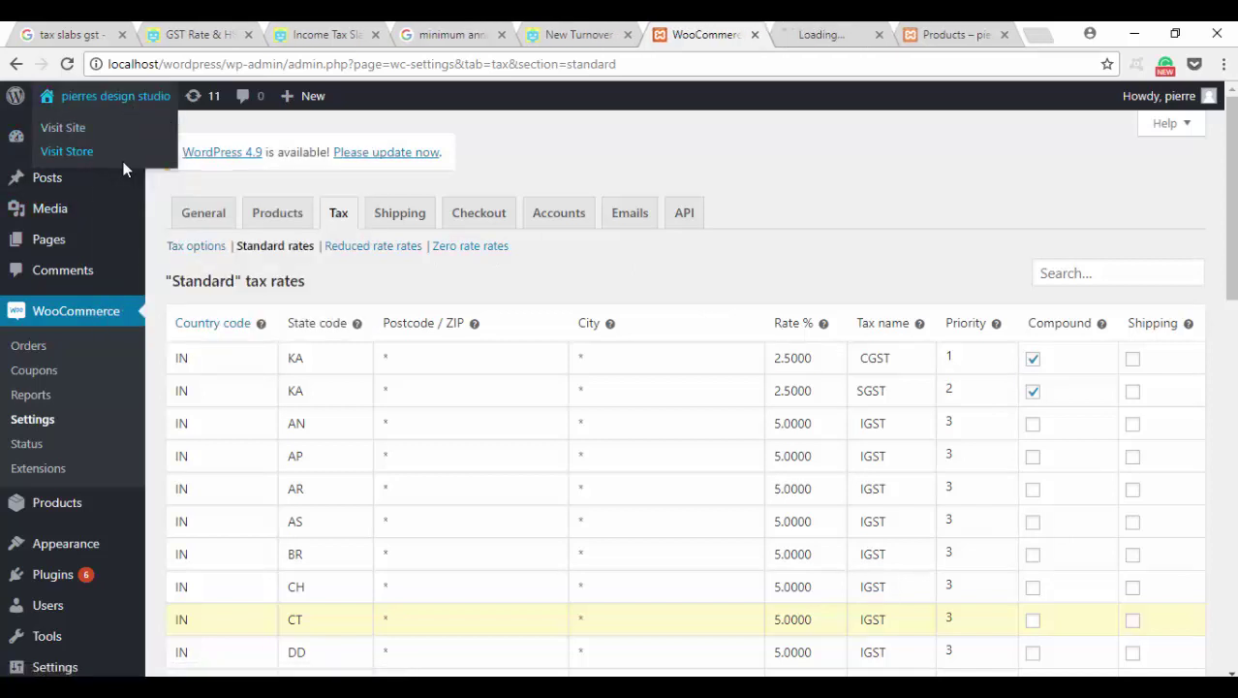
pyautogui.click(820, 36)
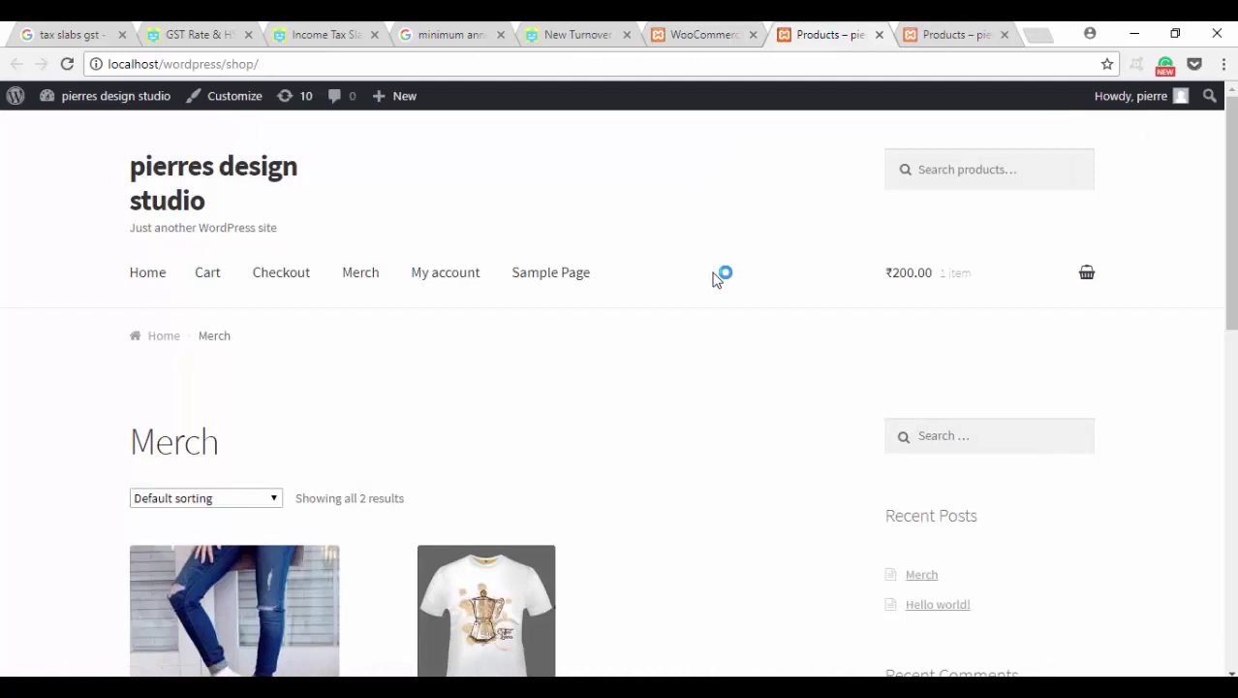
# - Add the Fancy Pants product to the cart and view the cart
pyautogui.scroll(-5, 638, 437)
pyautogui.scroll(2, 312, 388)
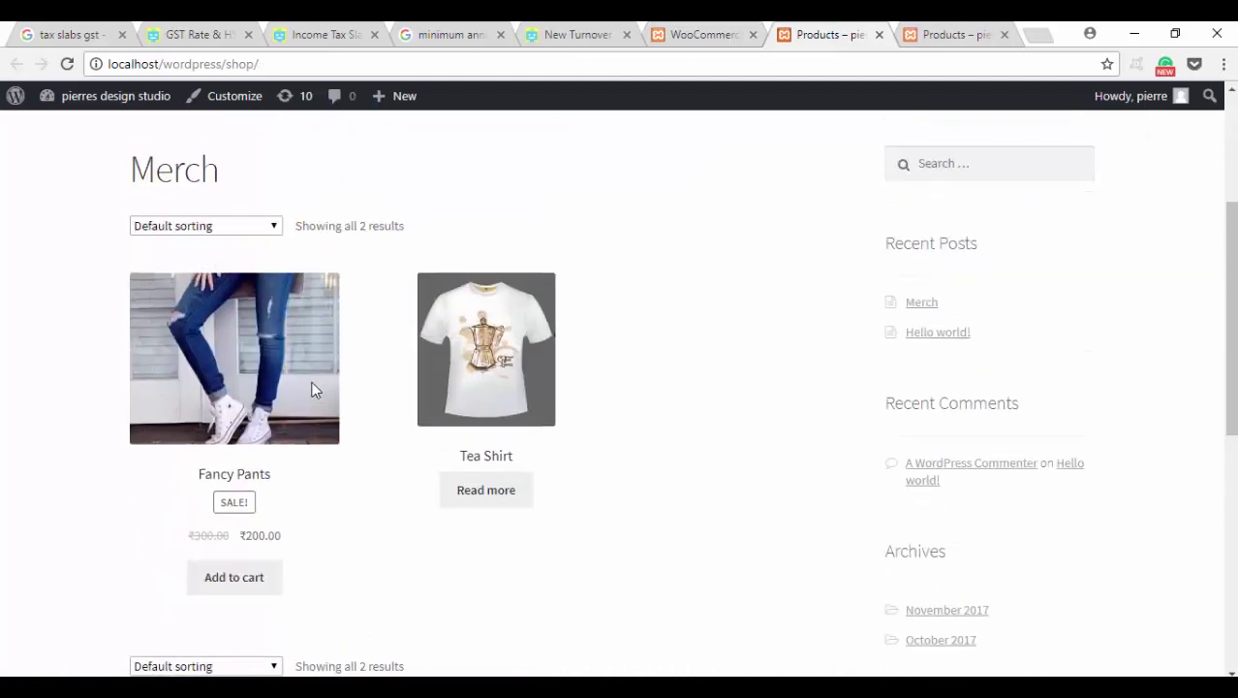
pyautogui.click(230, 586)
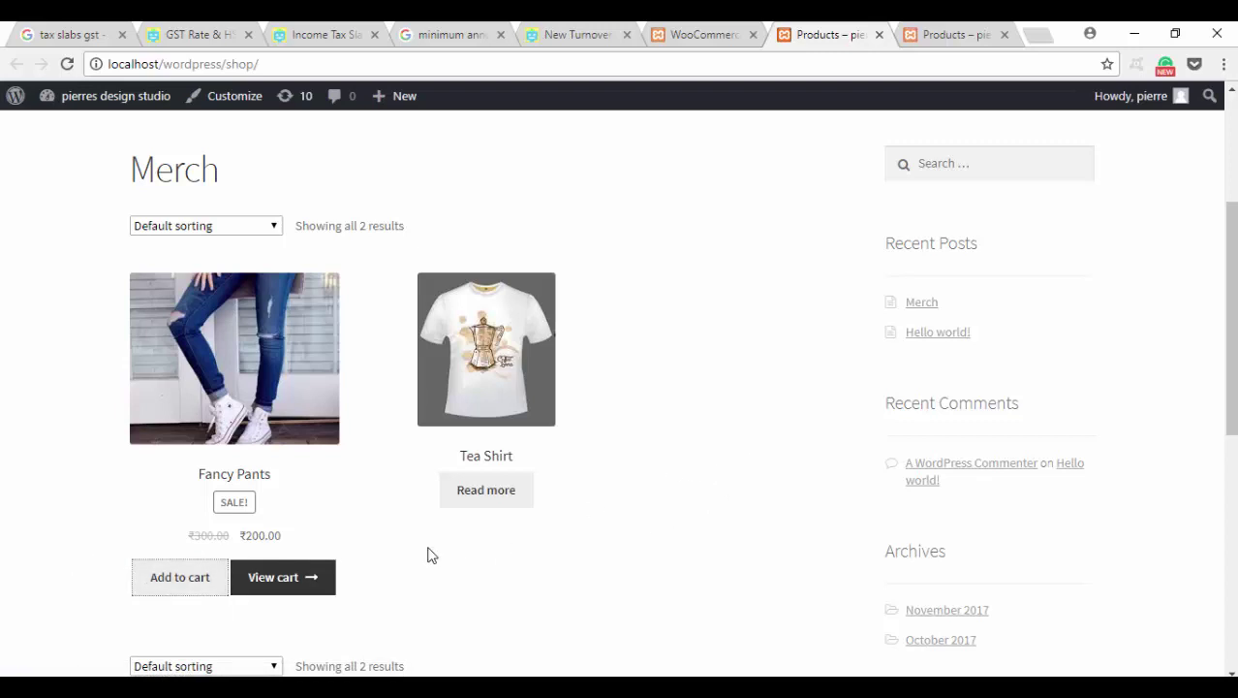
pyautogui.click(310, 579)
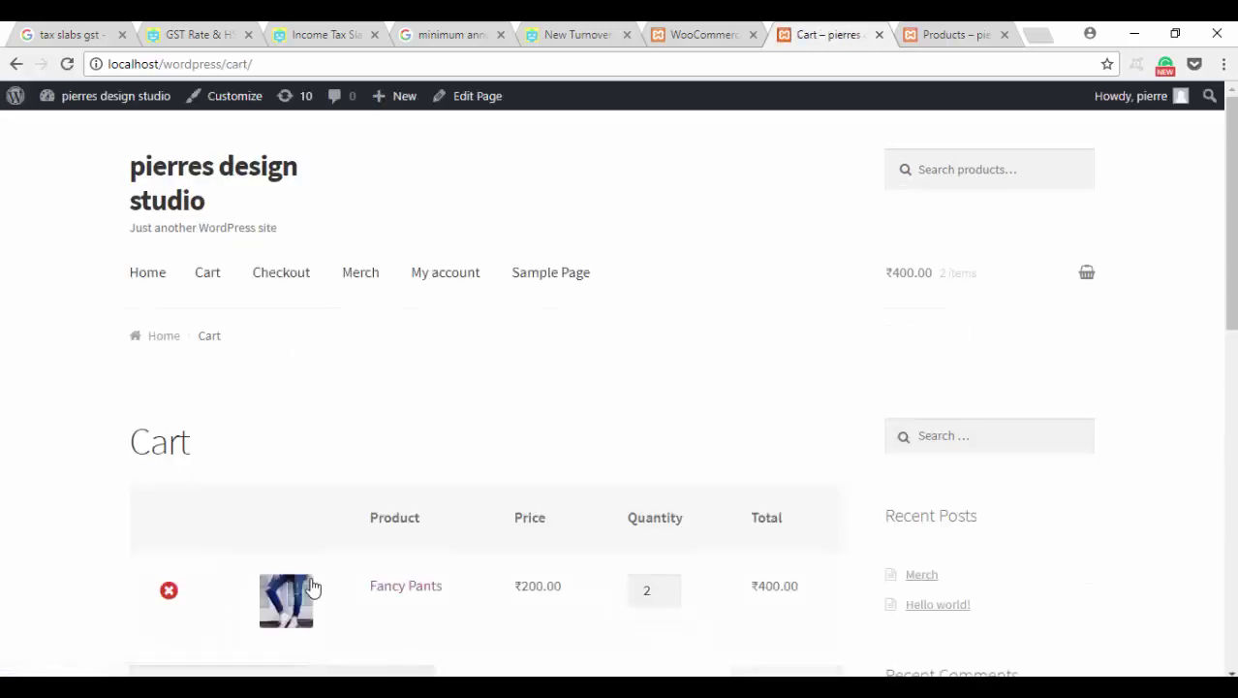
# - Examine the cart totals, checking the CGST and SGST lines against the subtotal, shipping and total
pyautogui.scroll(-4, 859, 422)
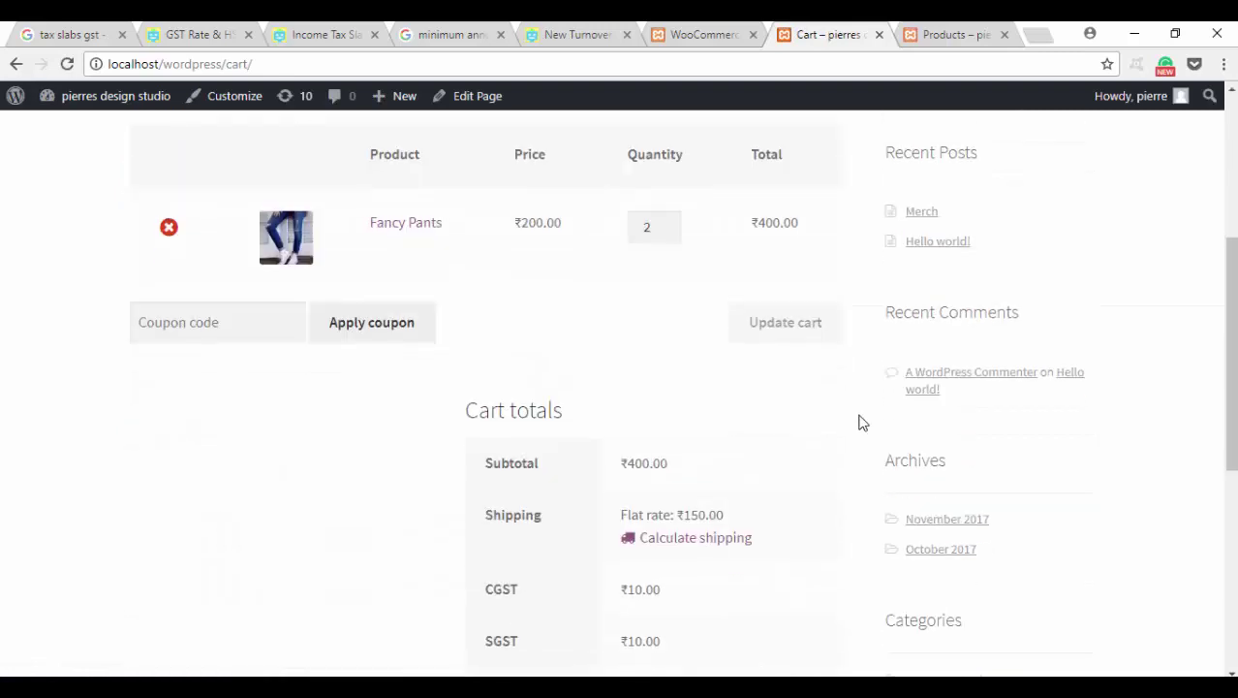
pyautogui.scroll(-2, 861, 422)
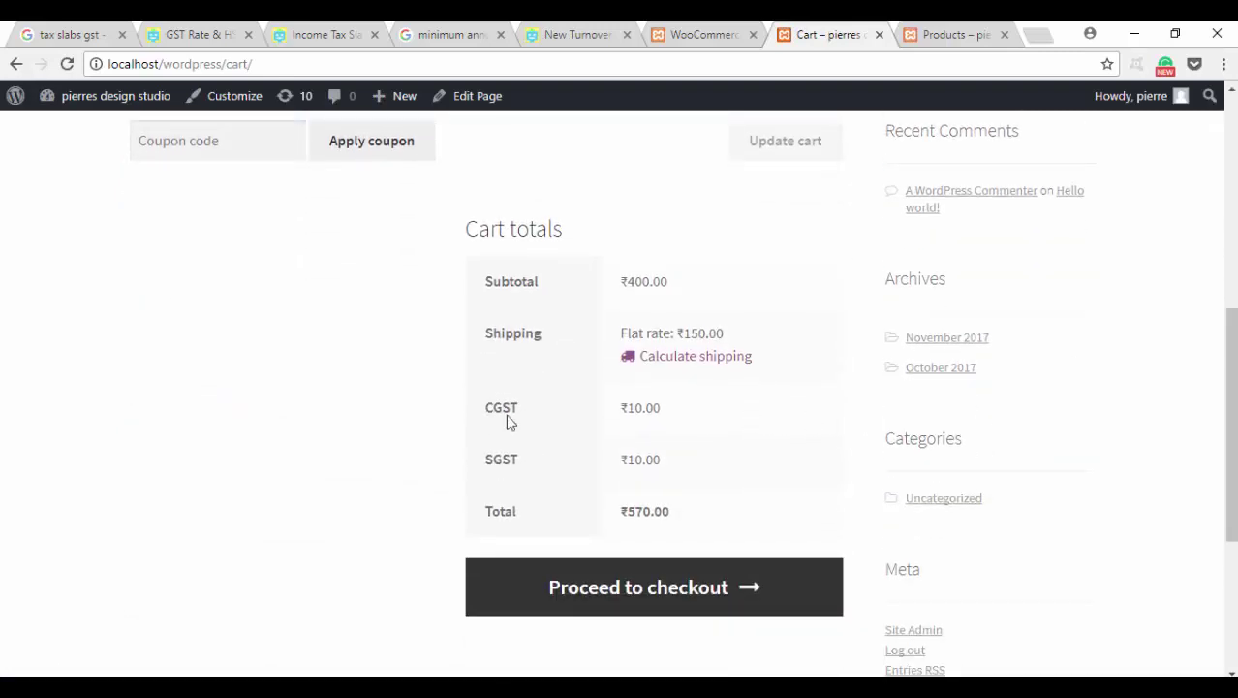
pyautogui.moveTo(485, 407); pyautogui.dragTo(541, 412)
pyautogui.moveTo(485, 459); pyautogui.dragTo(542, 471)
pyautogui.scroll(1, 860, 451)
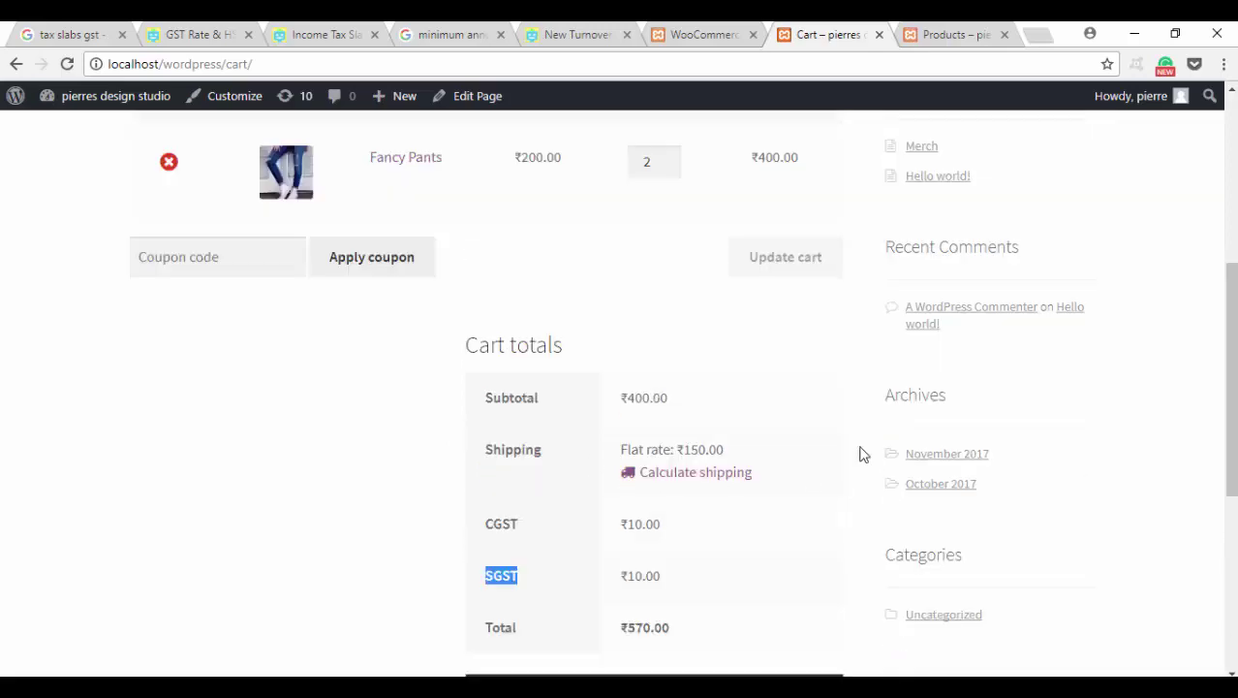
pyautogui.click(859, 450)
pyautogui.scroll(-1, 859, 451)
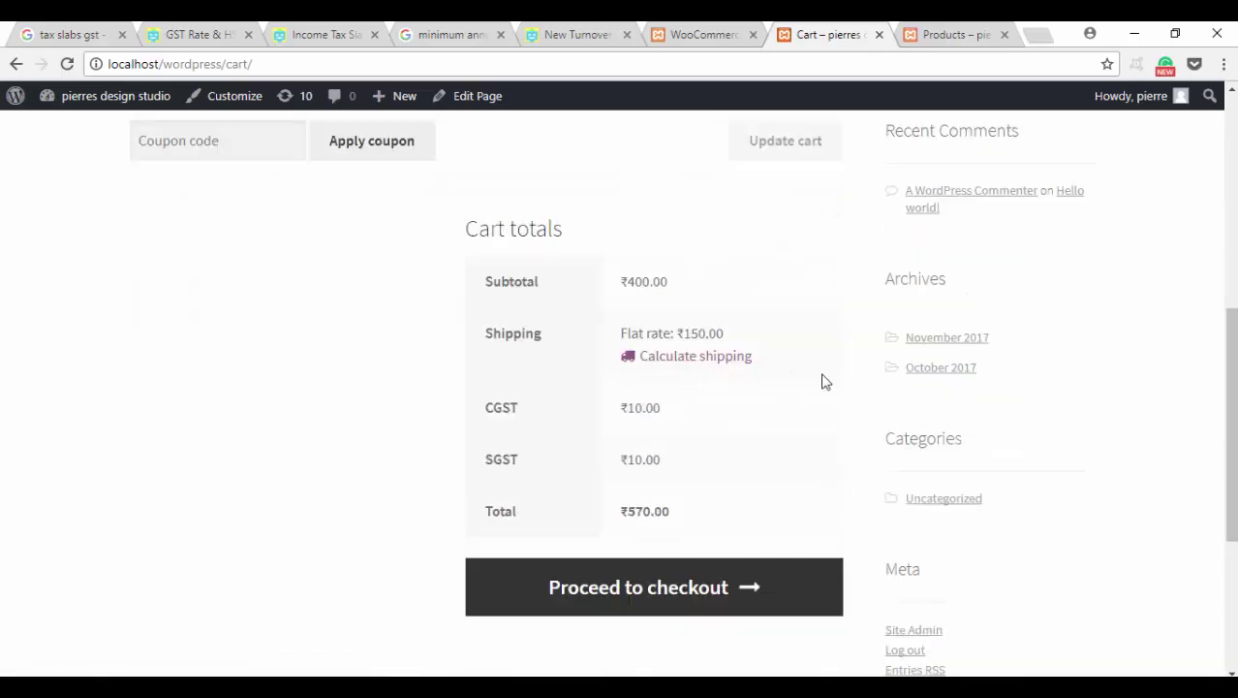
pyautogui.scroll(1, 820, 380)
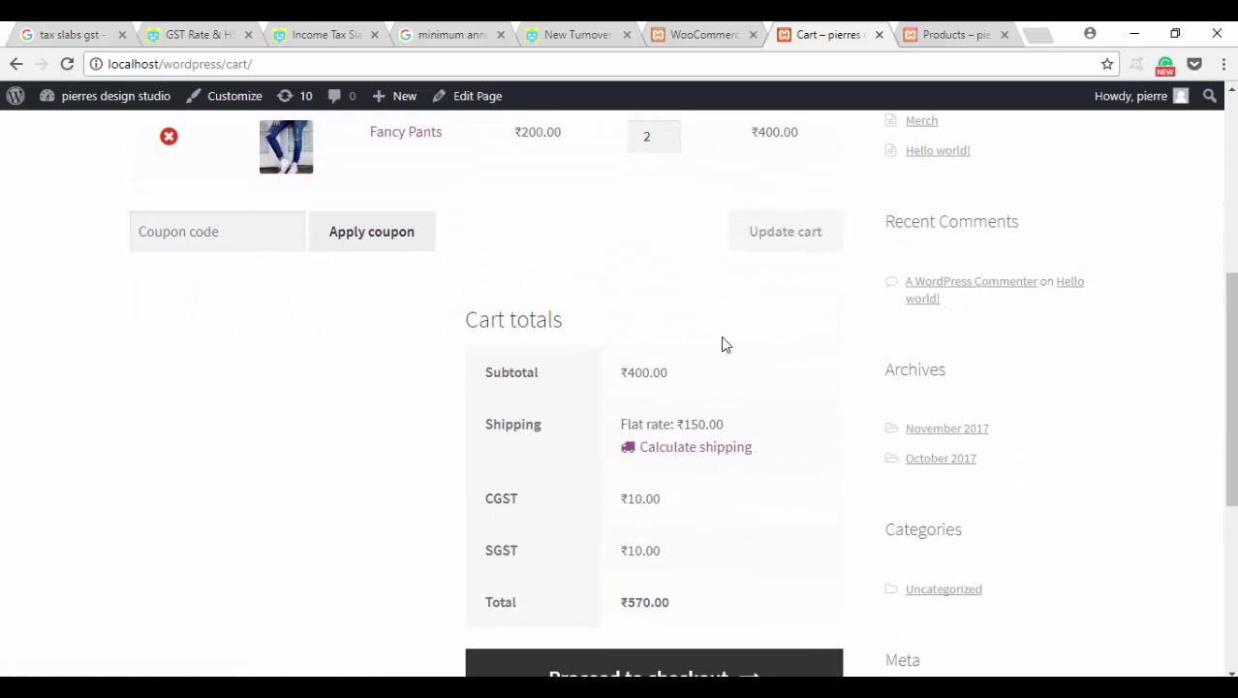
pyautogui.scroll(-2, 738, 351)
pyautogui.scroll(2, 781, 357)
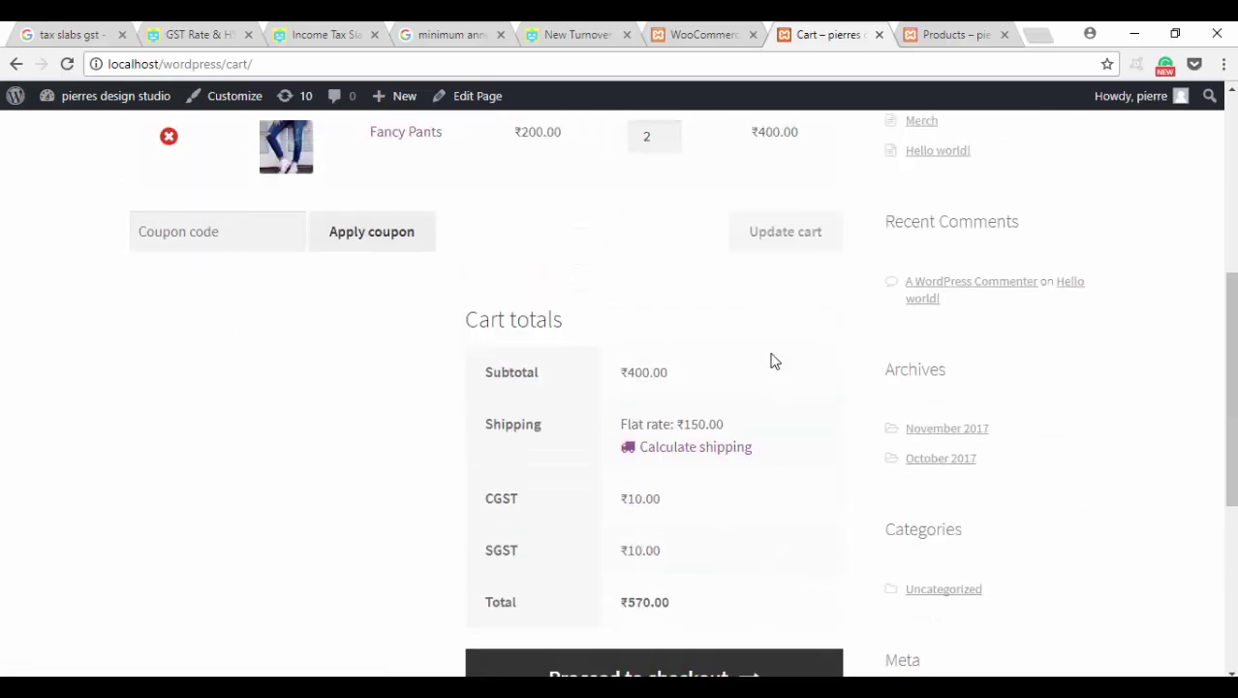